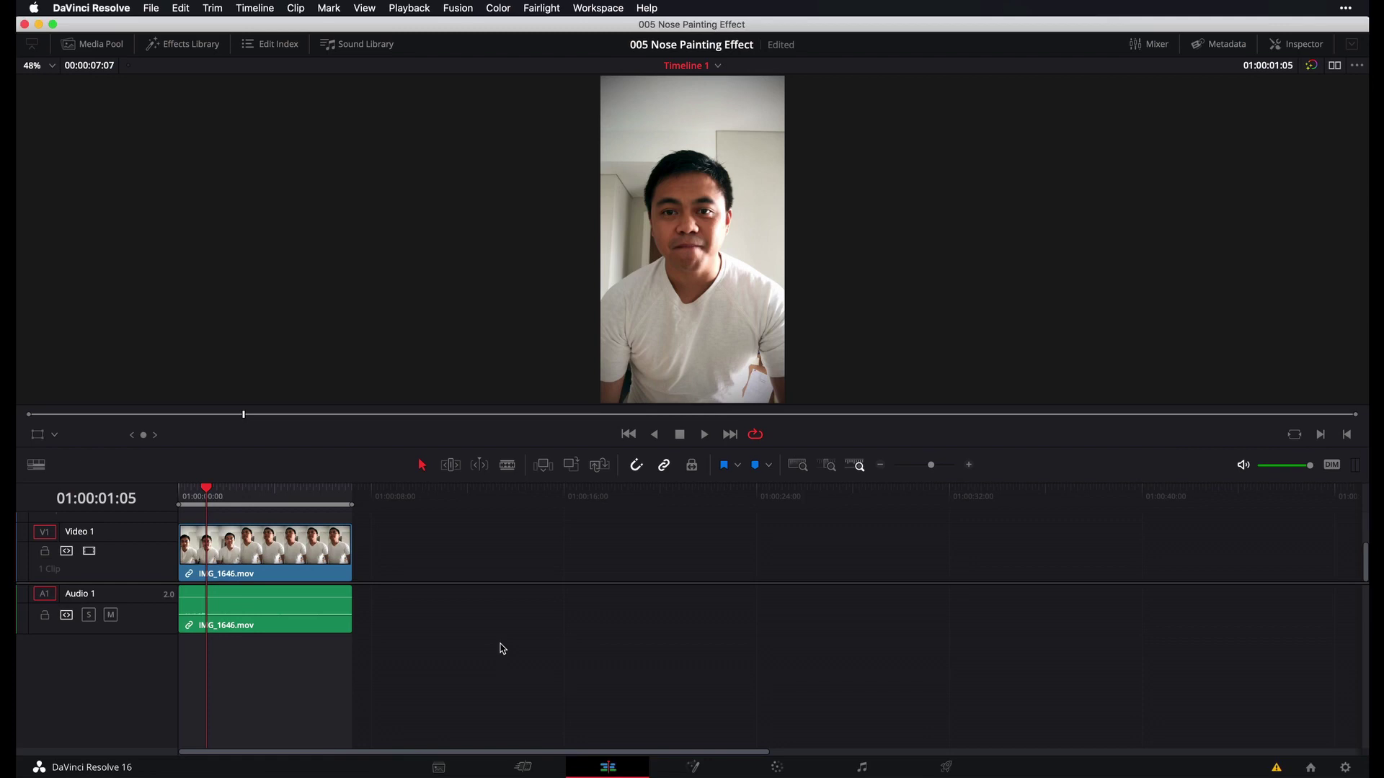
- Blade IMG_1646.mov at 01:00:02:07 on the video and audio tracks, then save the project
{"action": "key", "text": "space"}
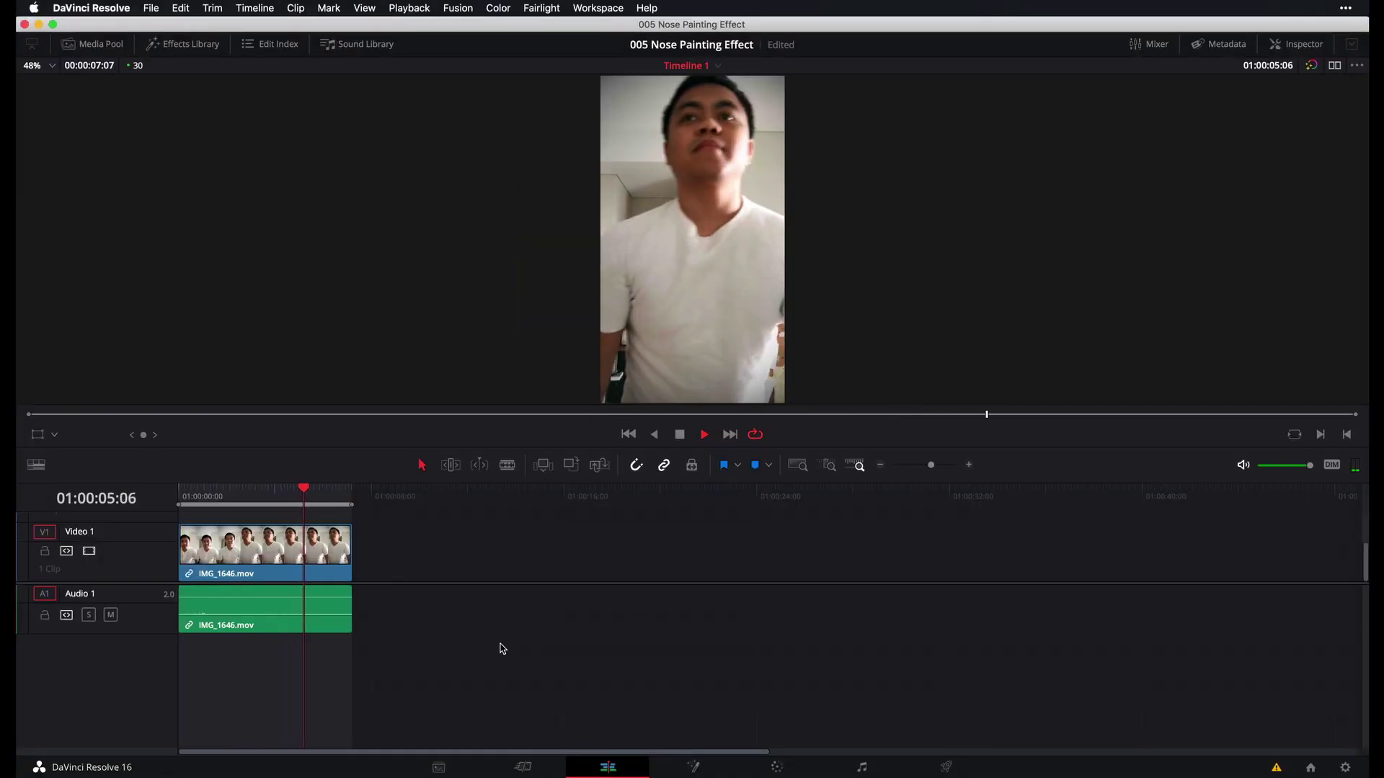
{"action": "key", "text": "space"}
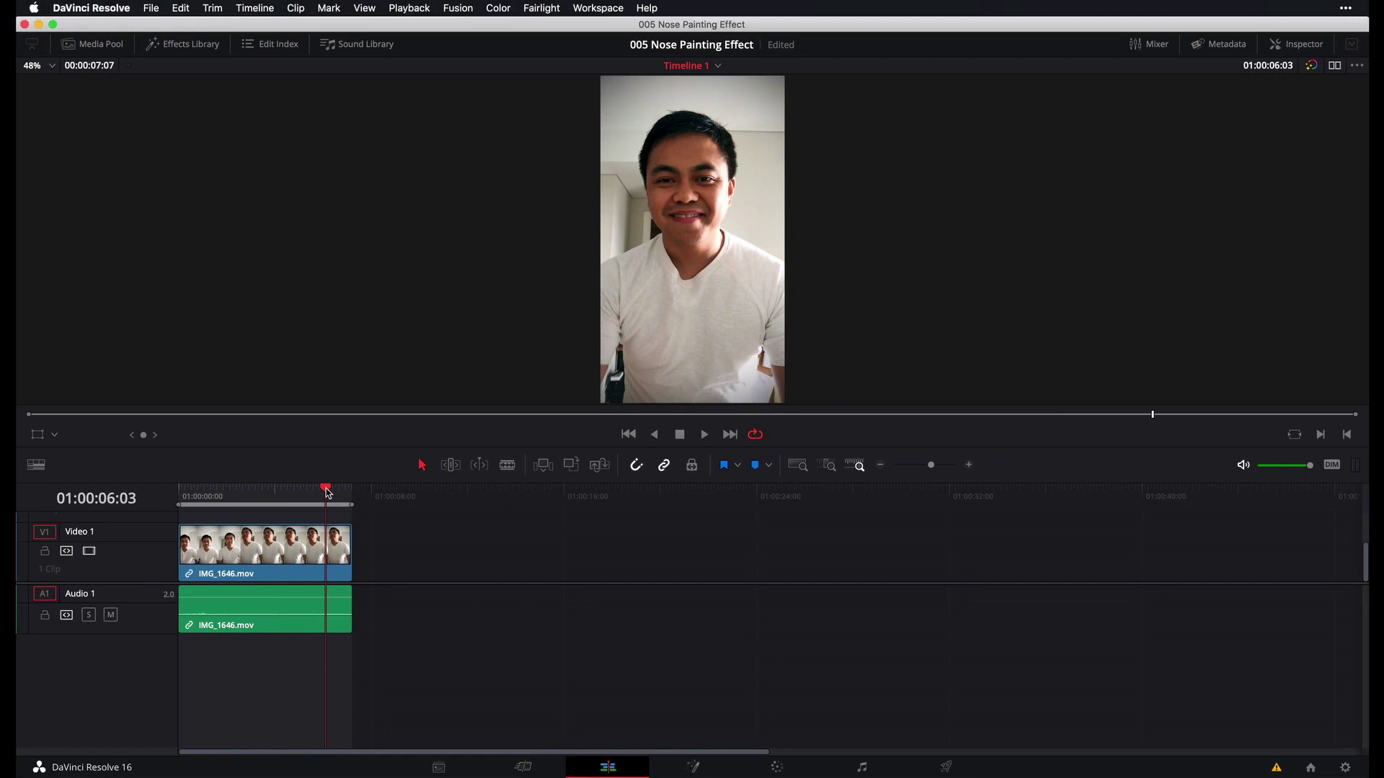
{"action": "left_click_drag", "start_coordinate": [328, 493], "coordinate": [230, 513]}
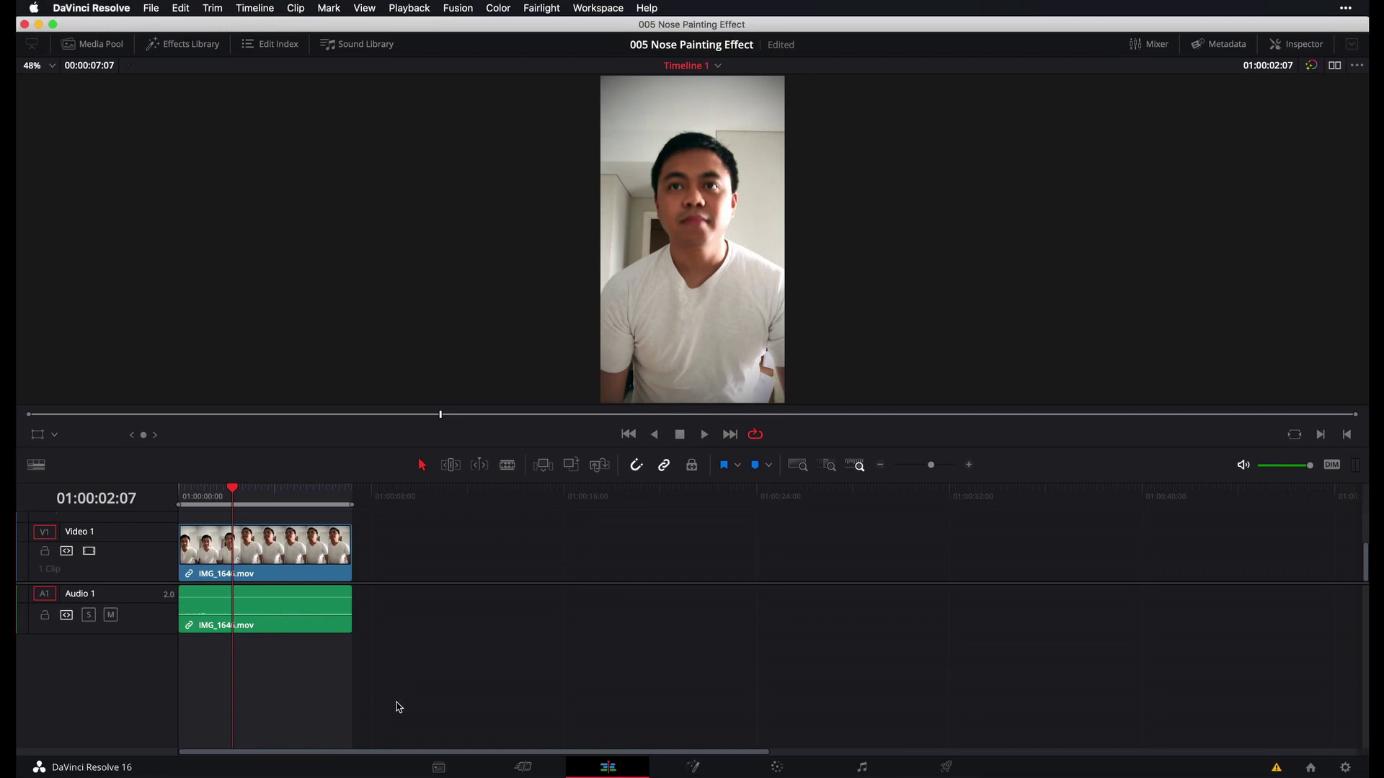
{"action": "key", "text": "super+b"}
{"action": "key", "text": "super+s"}
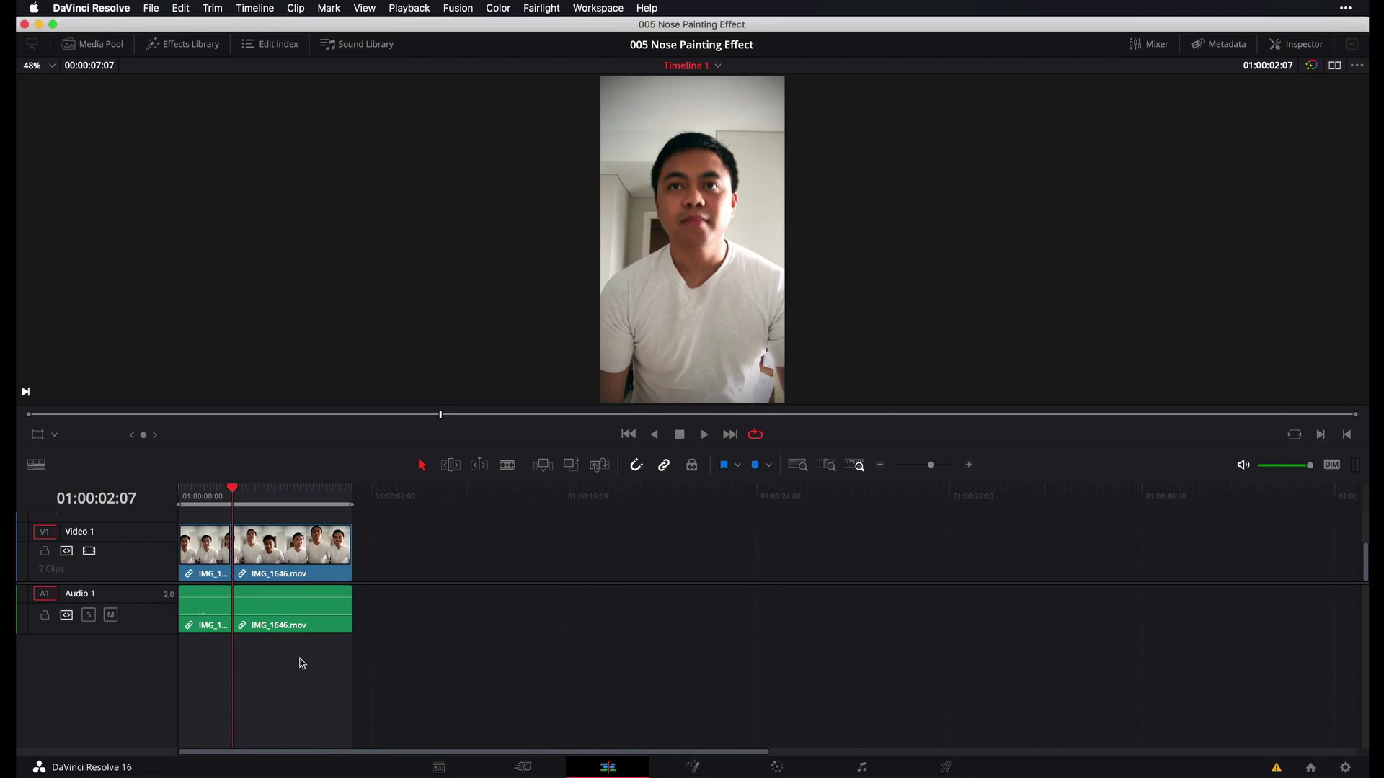
- Convert the second clip into a Fusion clip and bring it up on the Fusion page
{"action": "right_click", "coordinate": [275, 563]}
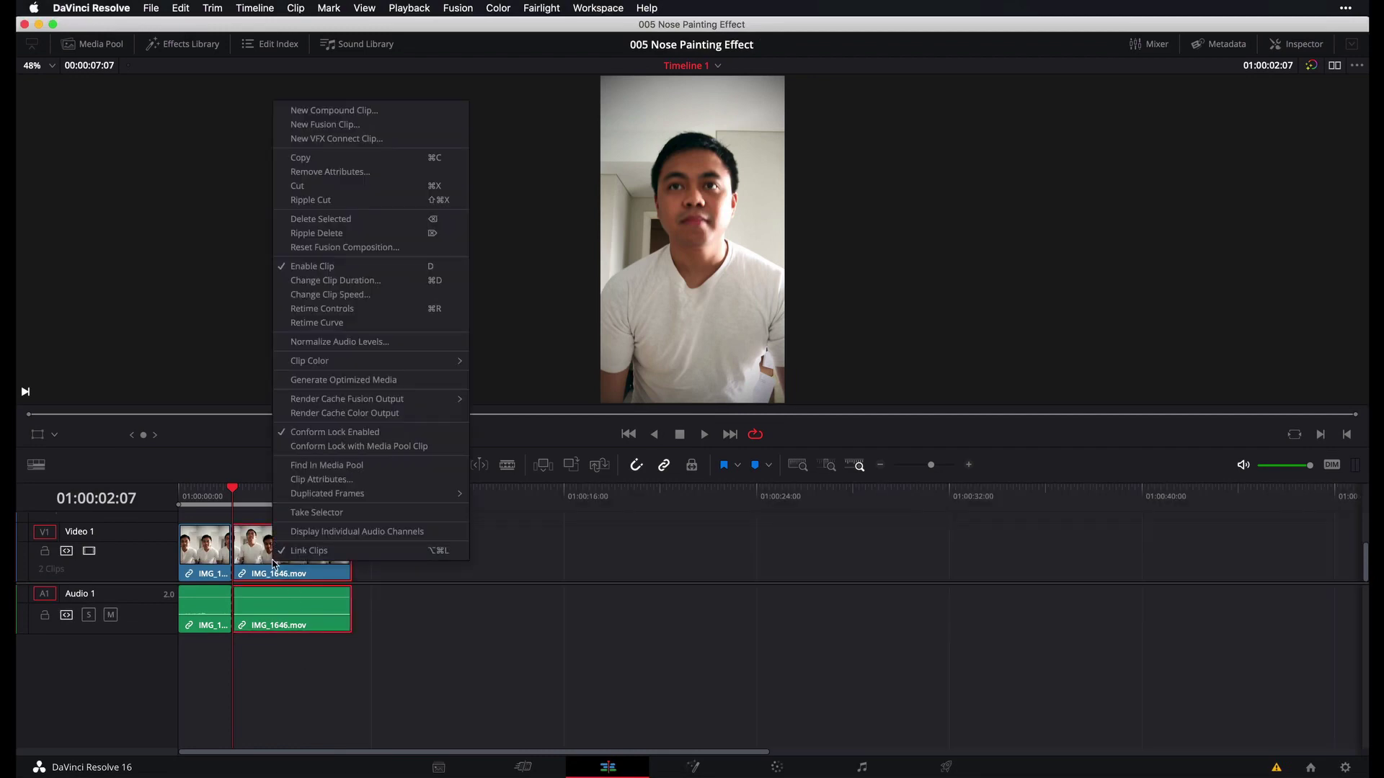
{"action": "left_click", "coordinate": [374, 126]}
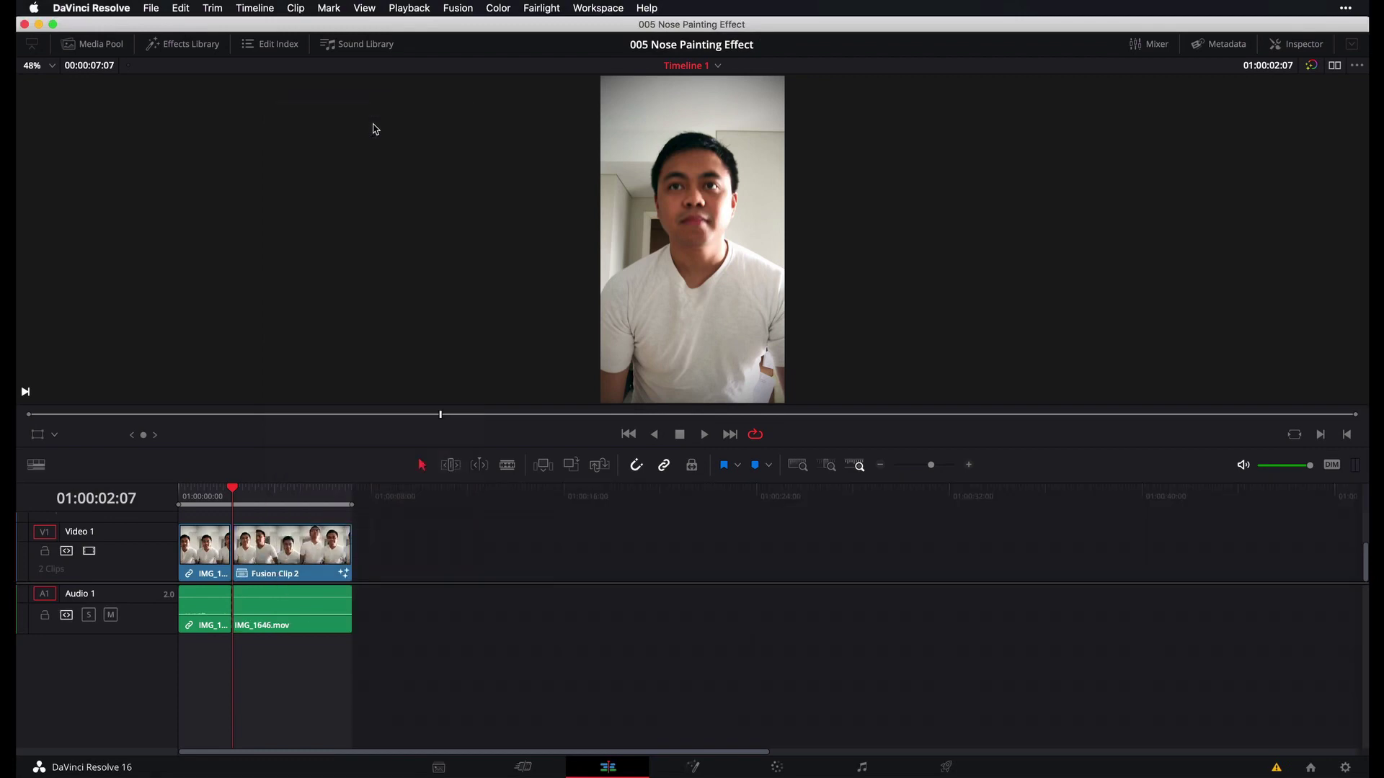
{"action": "left_click", "coordinate": [699, 770]}
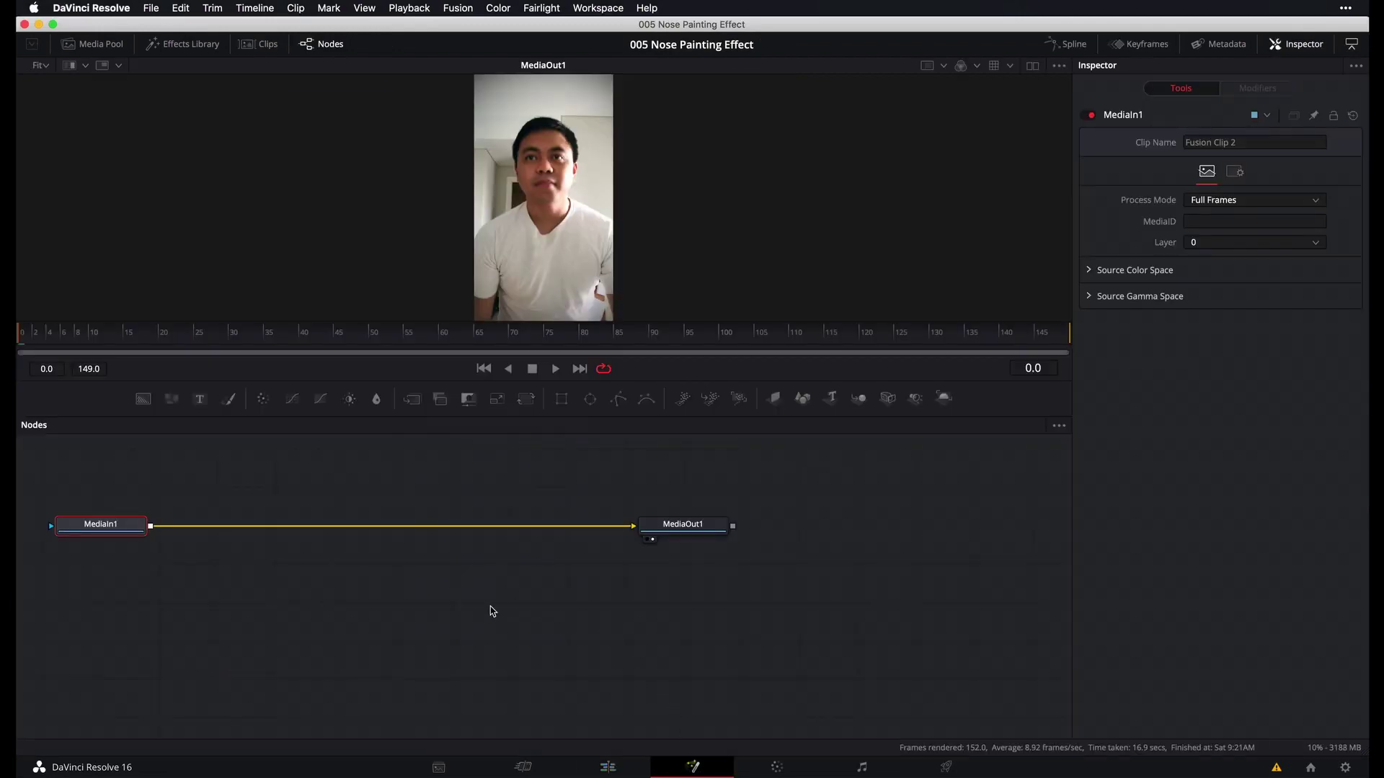
- Arrange MediaIn1 and MediaOut1 on the grid, level with each other, and enlarge the viewer
{"action": "left_click_drag", "start_coordinate": [685, 526], "coordinate": [766, 518]}
{"action": "left_click_drag", "start_coordinate": [109, 535], "coordinate": [268, 612]}
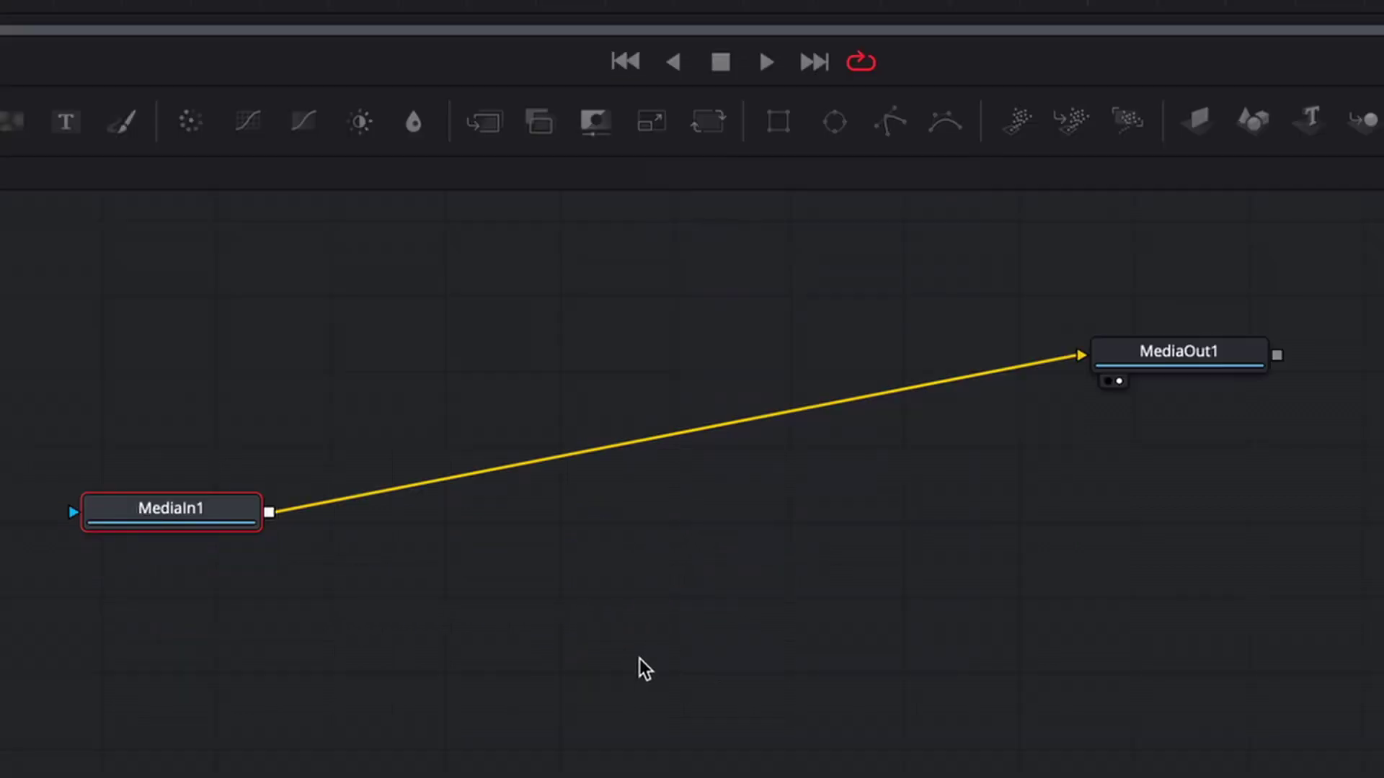
{"action": "right_click", "coordinate": [640, 660]}
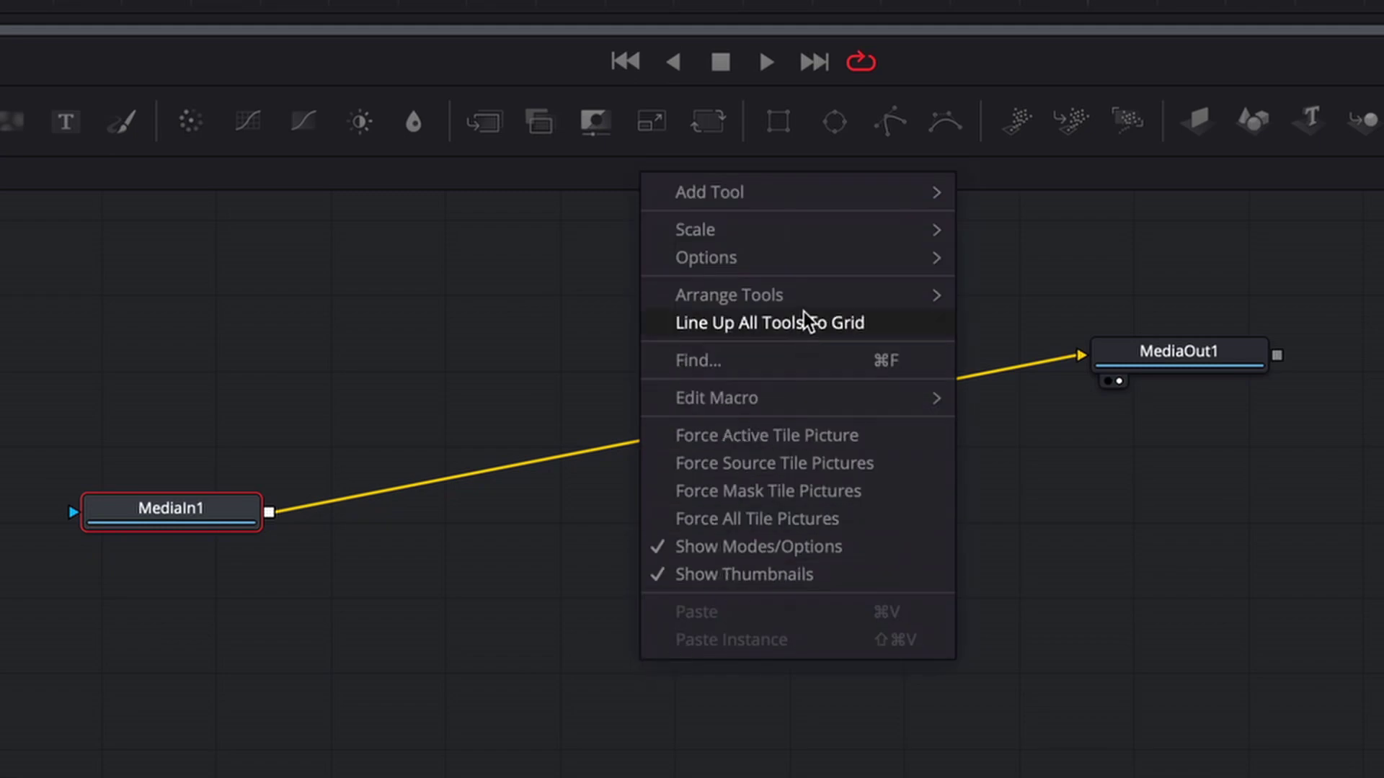
{"action": "mouse_move", "coordinate": [803, 304]}
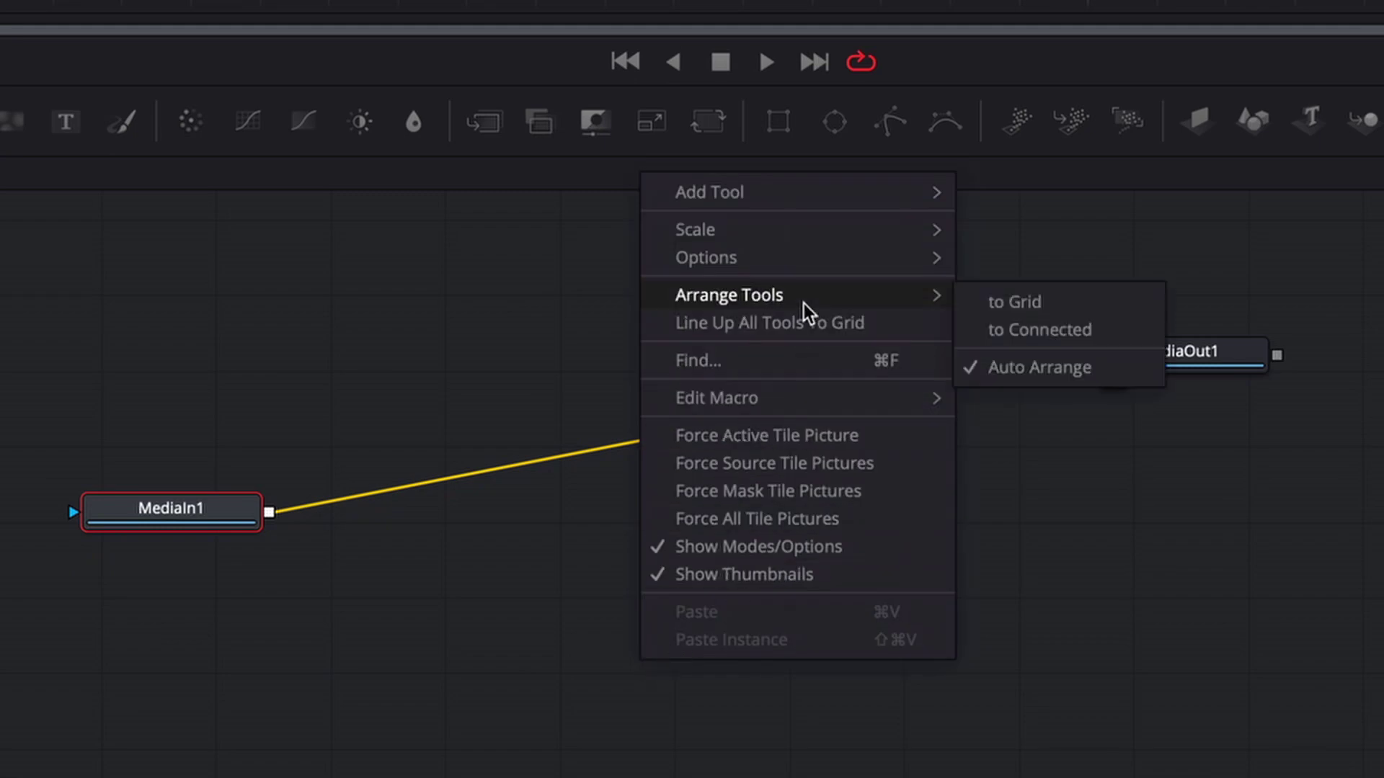
{"action": "left_click", "coordinate": [1019, 309]}
{"action": "left_click_drag", "start_coordinate": [1168, 355], "coordinate": [1087, 458]}
{"action": "left_click", "coordinate": [204, 526]}
{"action": "left_click_drag", "start_coordinate": [204, 526], "coordinate": [223, 432]}
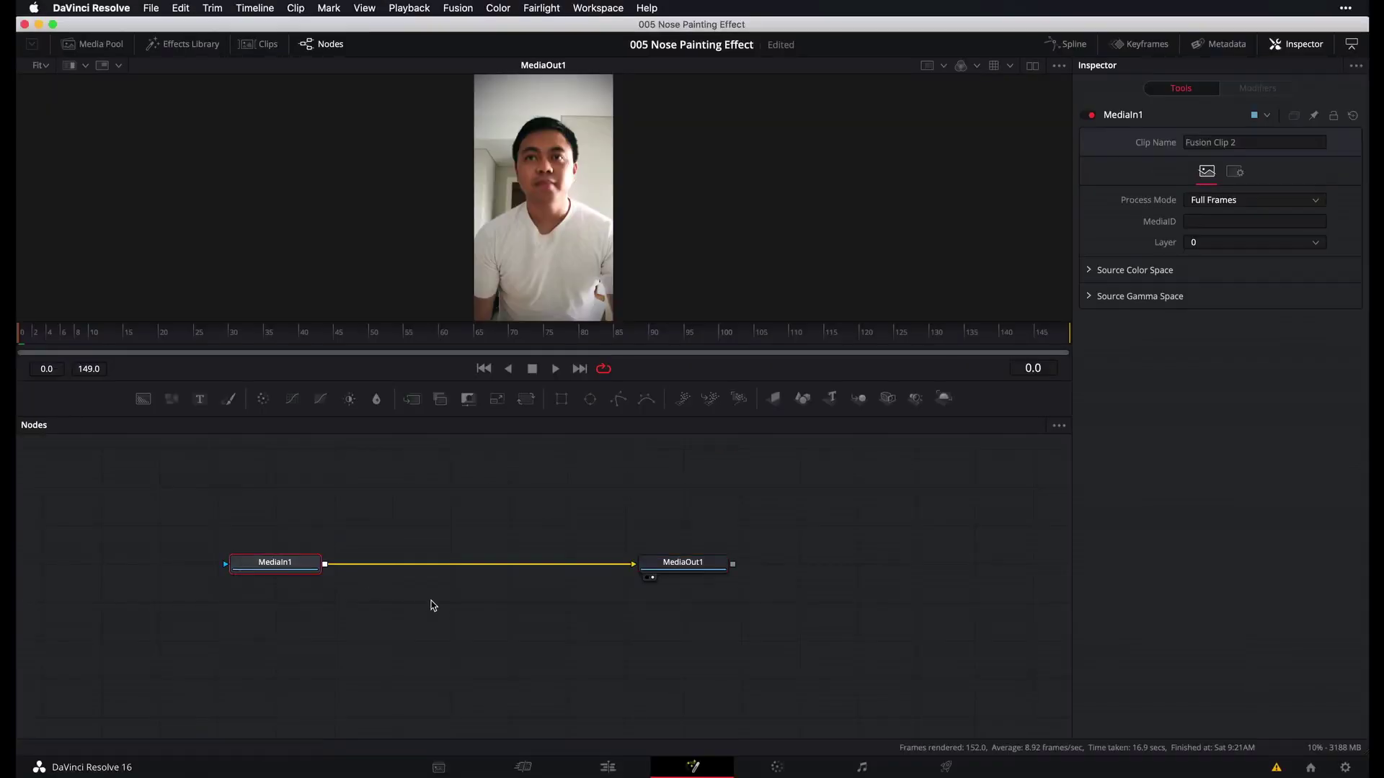
{"action": "left_click", "coordinate": [435, 607]}
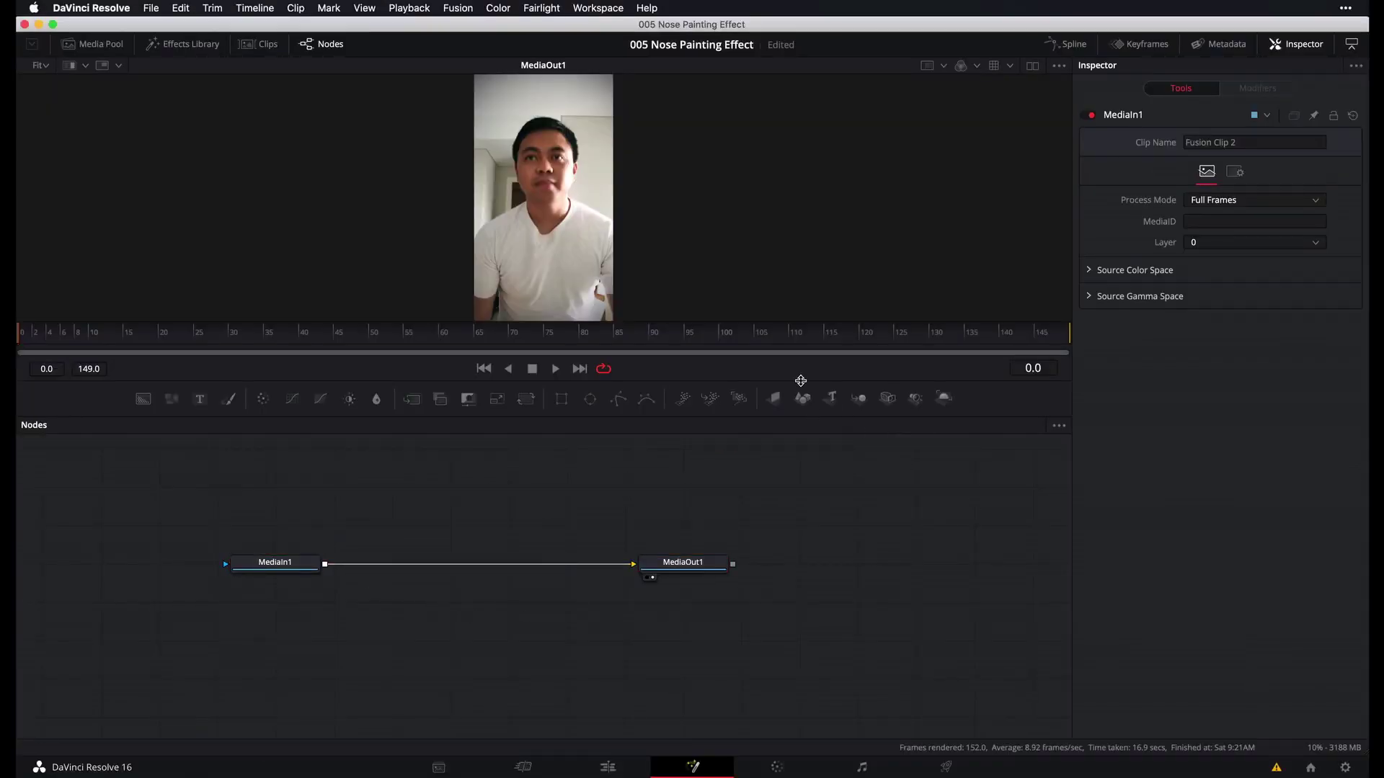
{"action": "left_click_drag", "start_coordinate": [800, 381], "coordinate": [808, 486]}
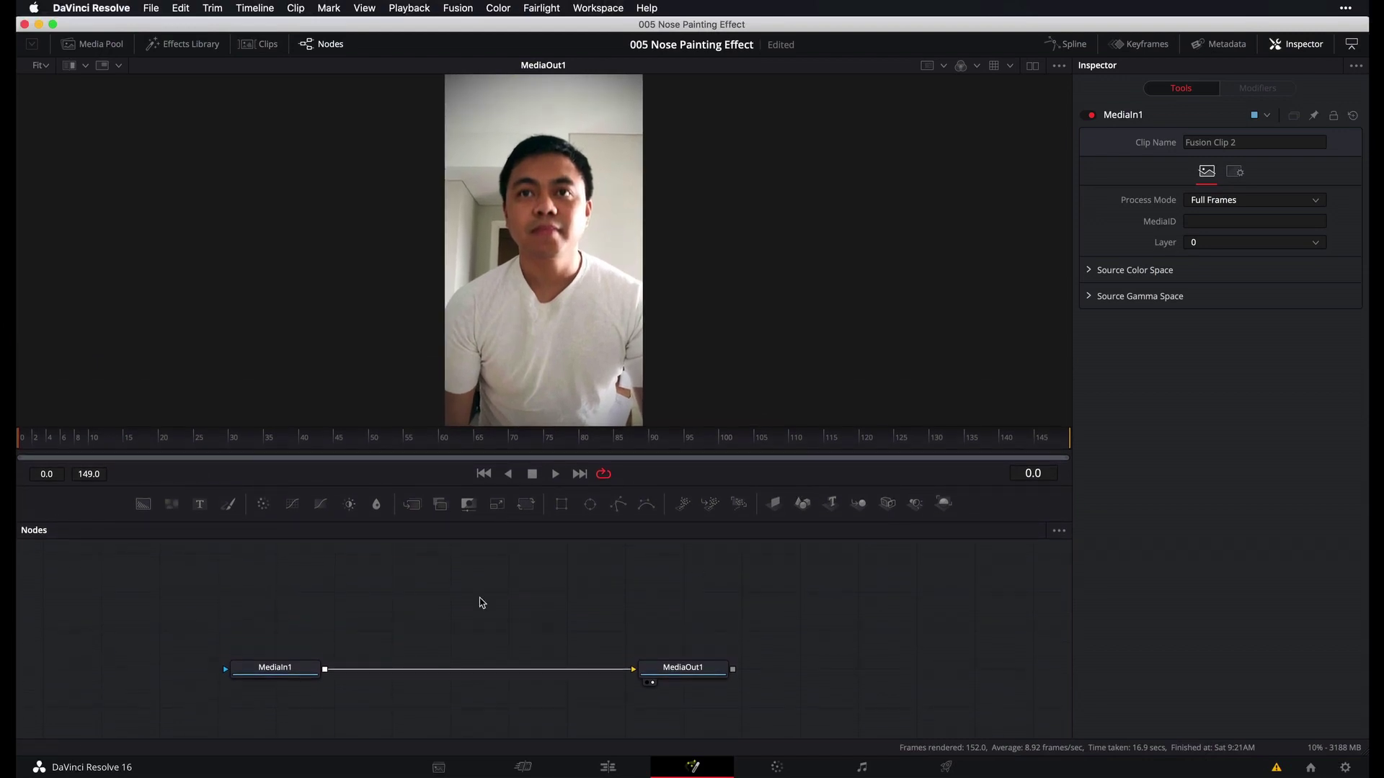
- Add a Tracker node through the Shift+Space tool search
{"action": "key", "text": "shift+space"}
{"action": "type", "text": "tra"}
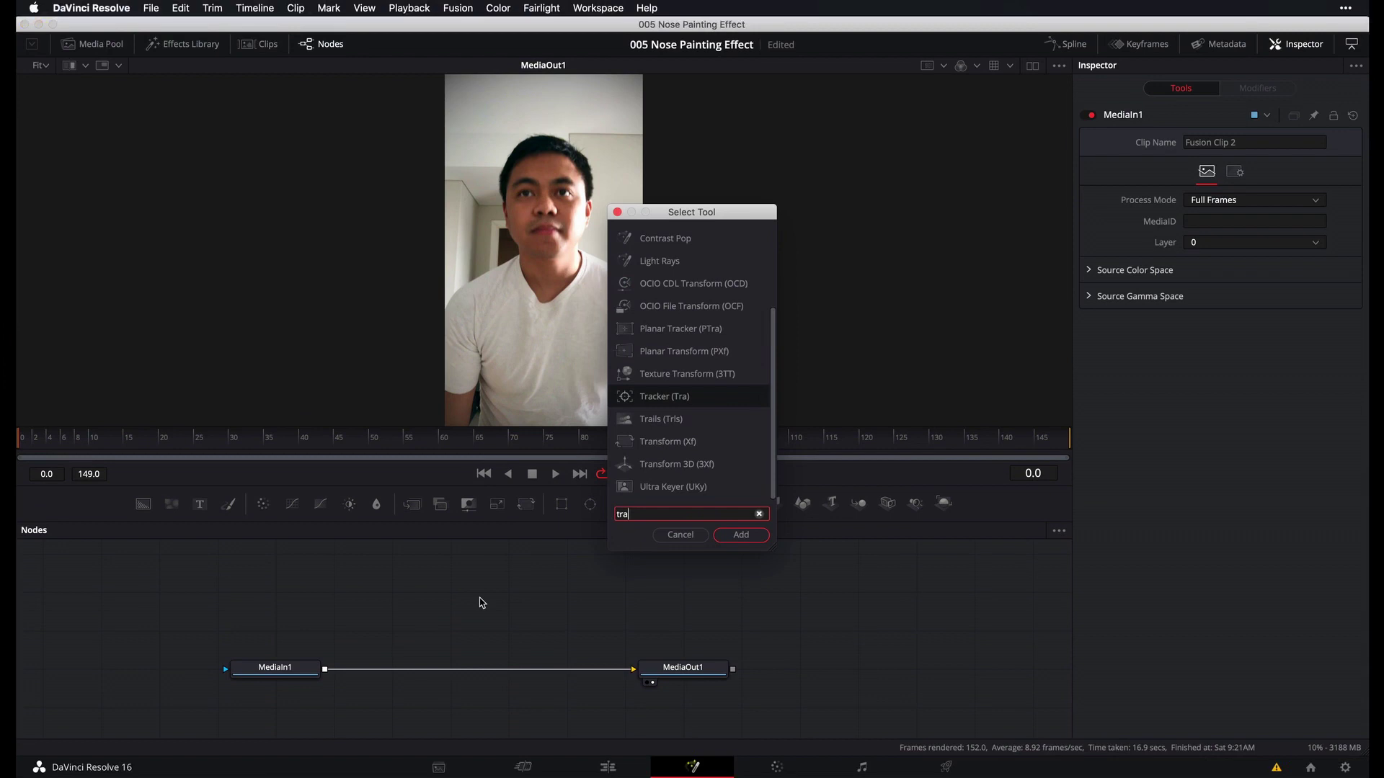
{"action": "key", "text": "Return"}
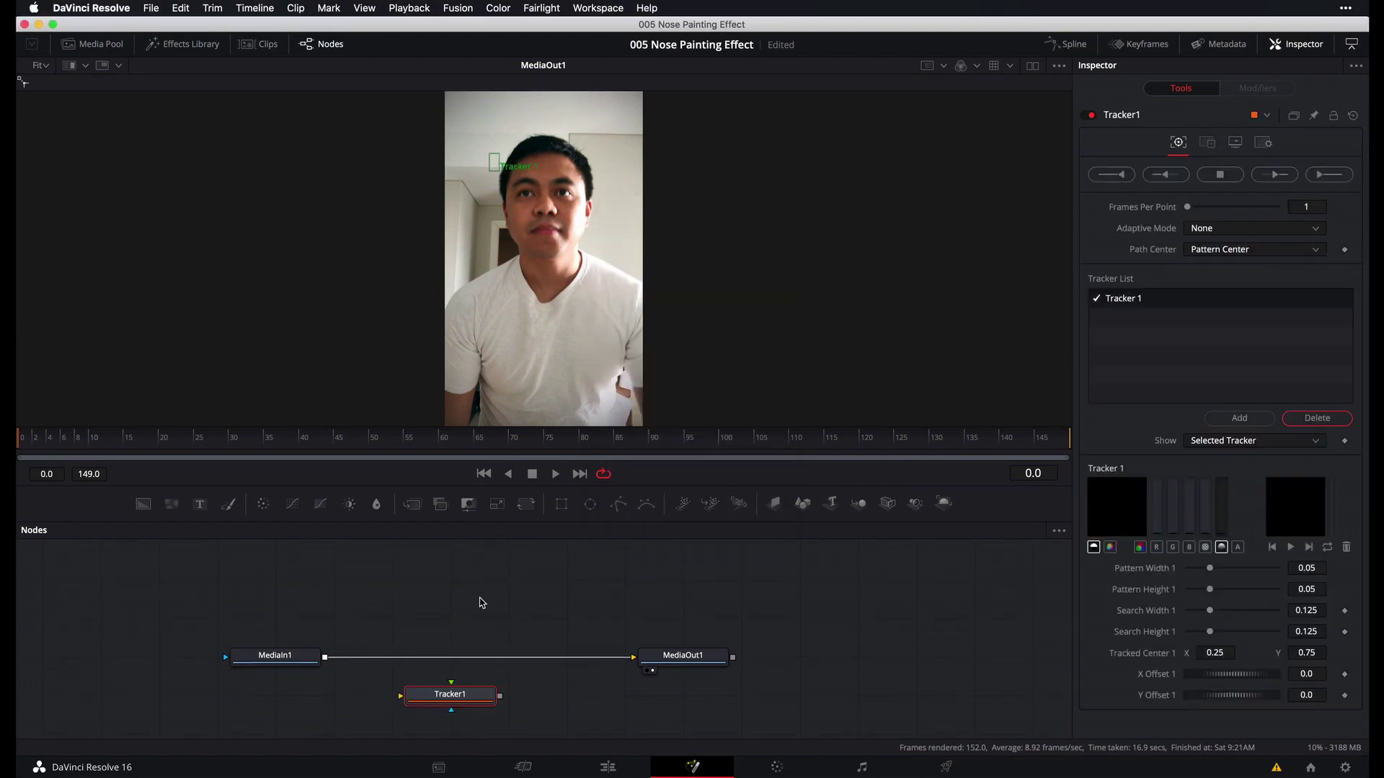
- Rename the tracker NoseTracker and drop it onto the MediaIn1–MediaOut1 link
{"action": "right_click", "coordinate": [472, 699]}
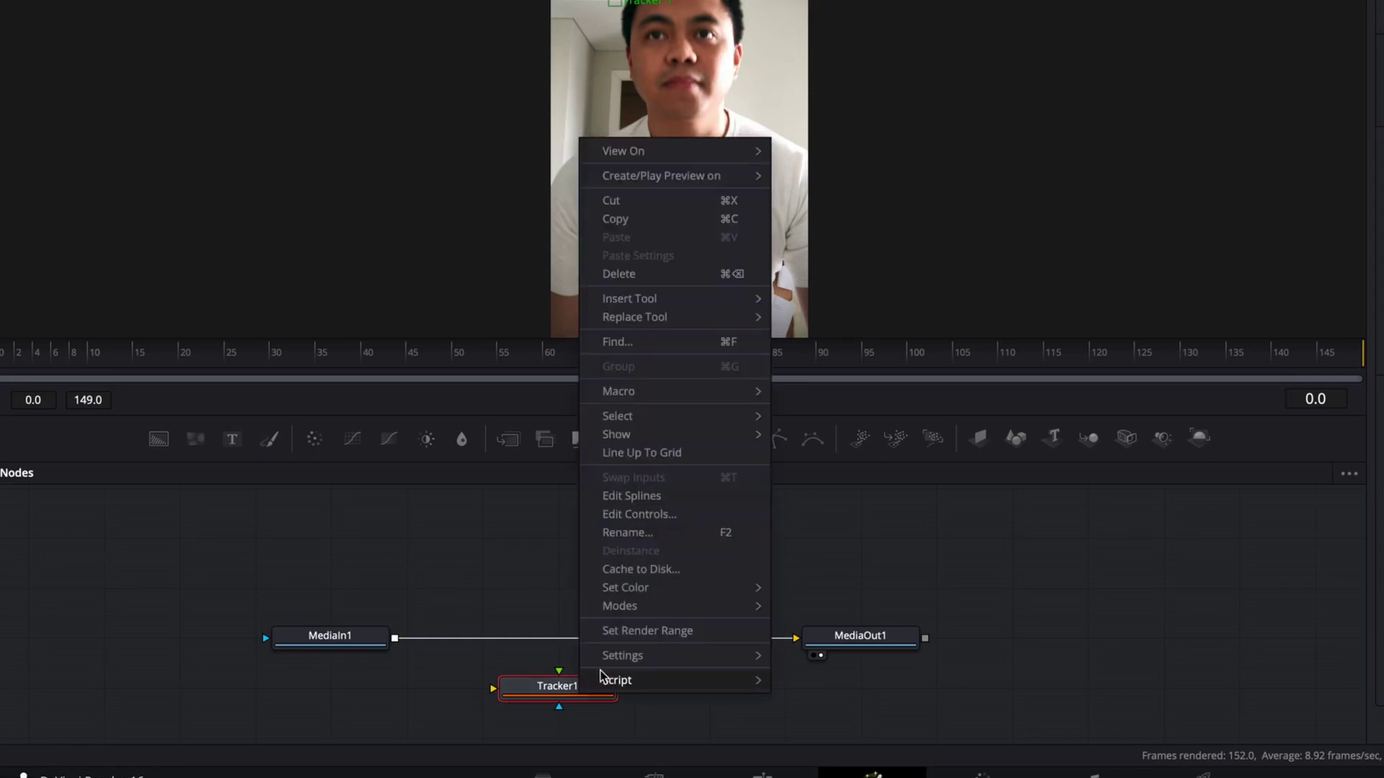
{"action": "left_click", "coordinate": [647, 533]}
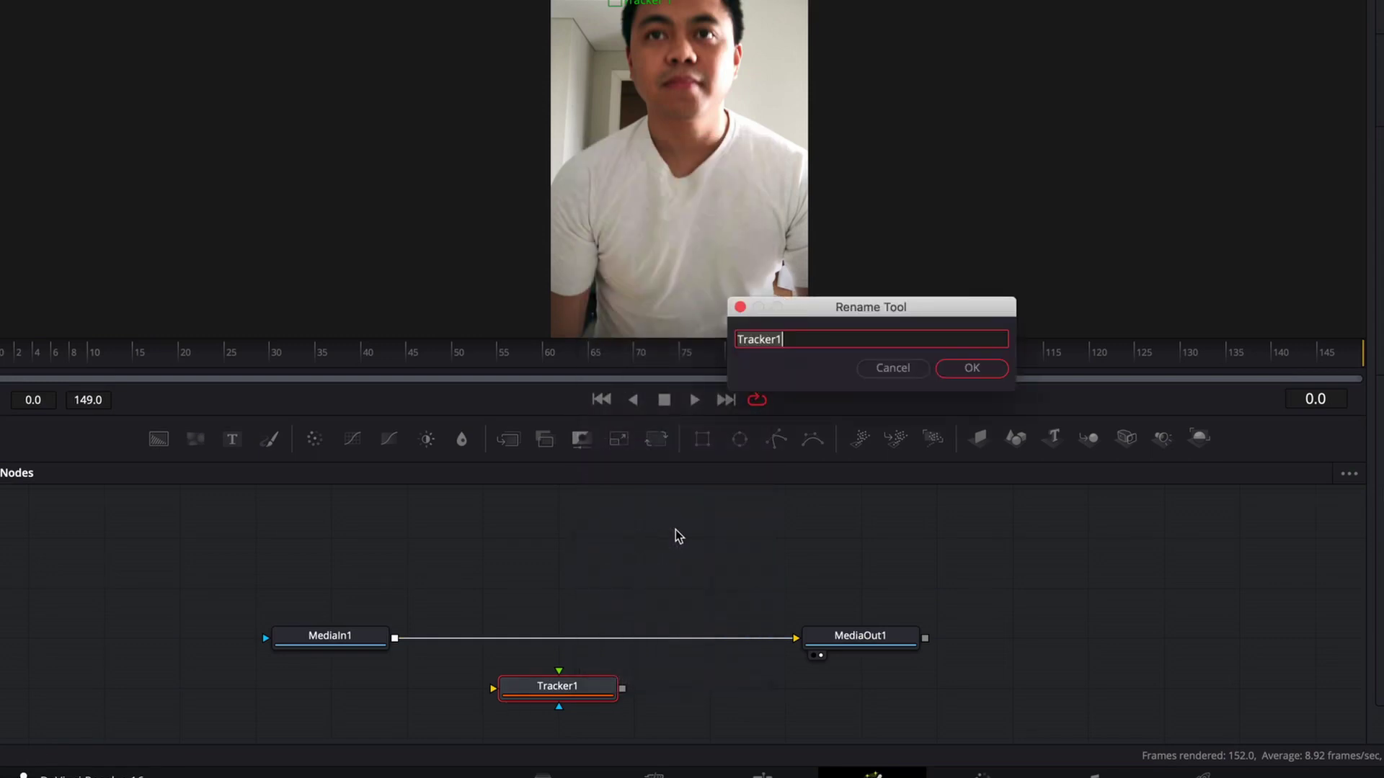
{"action": "type", "text": "NoseTracker"}
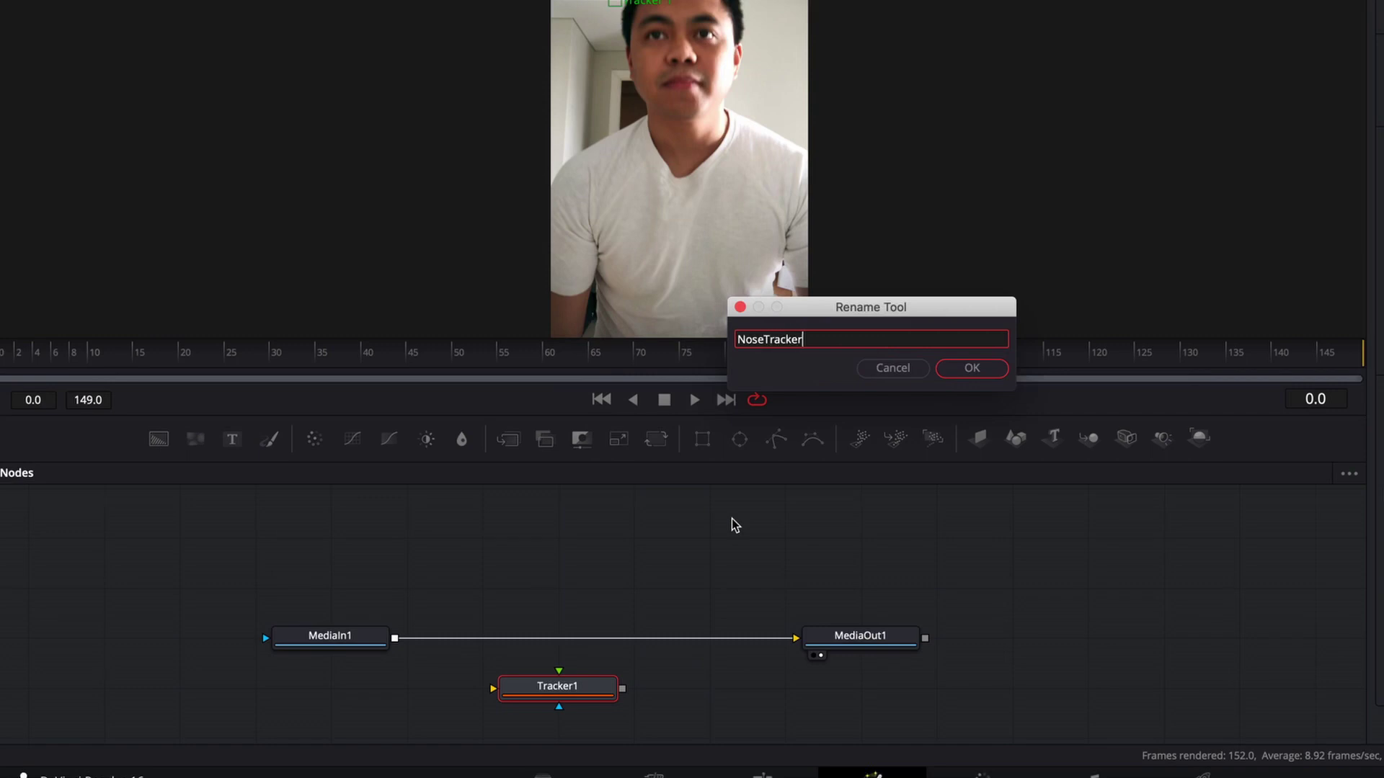
{"action": "key", "text": "Return"}
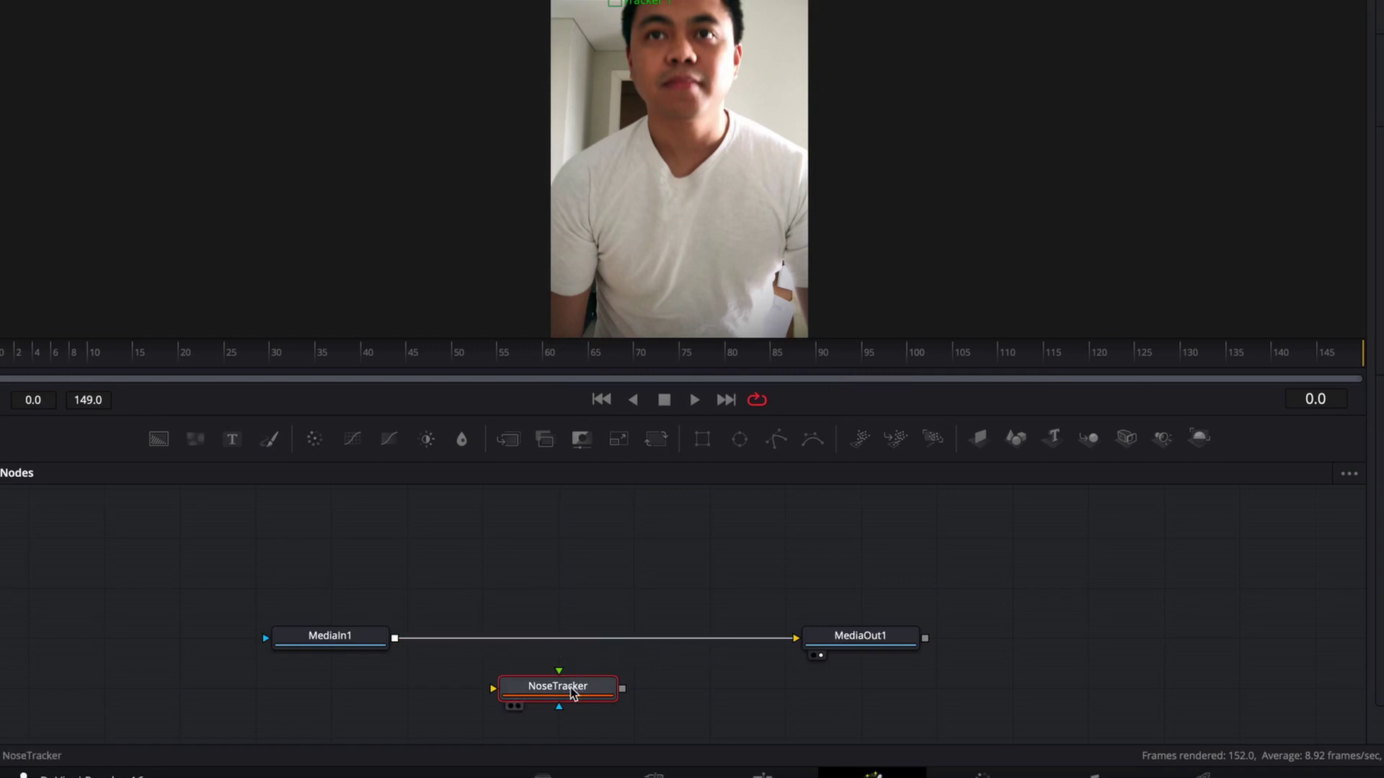
{"action": "left_click_drag", "start_coordinate": [572, 691], "coordinate": [562, 641]}
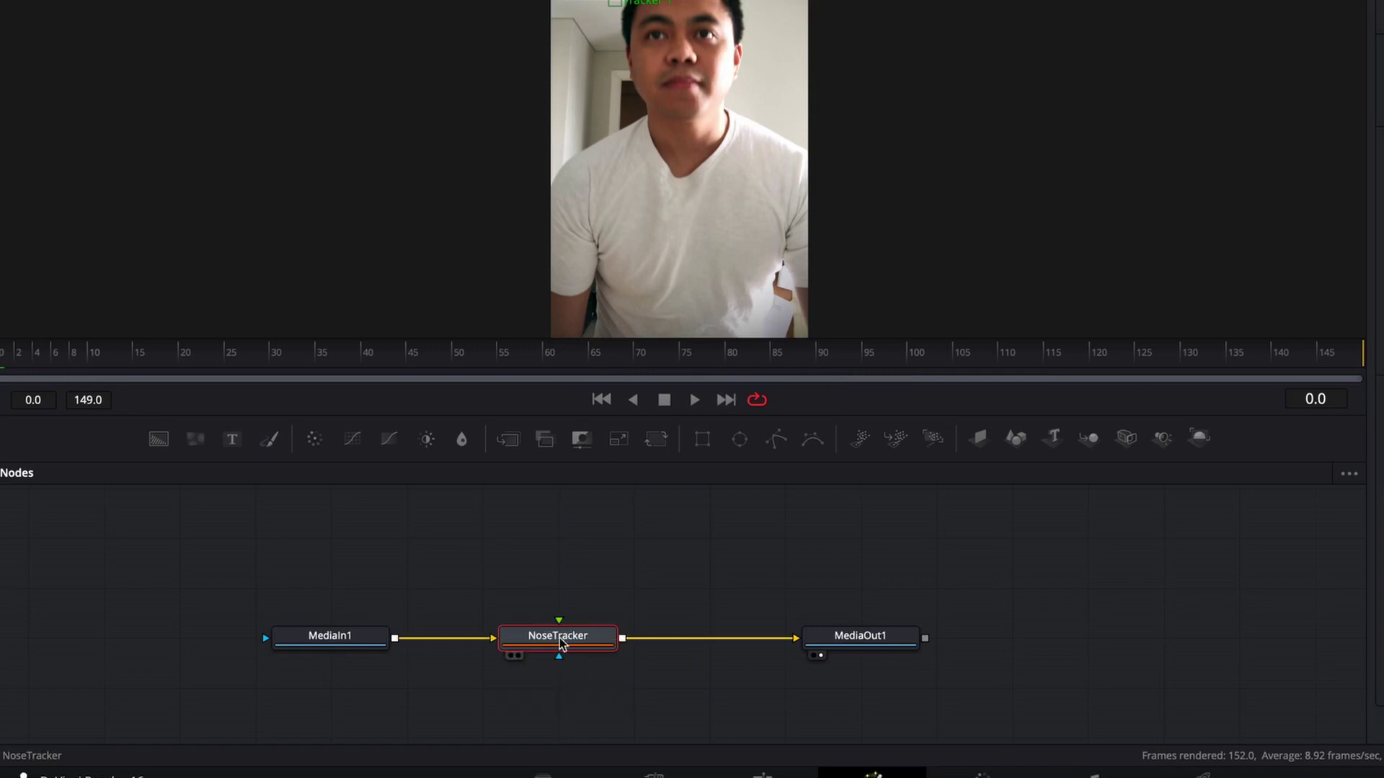
- Widen Tracker 1's pattern box to 0.147197 by 0.05 over the nose and enlarge its search area
{"action": "mouse_move", "coordinate": [562, 643]}
{"action": "left_mouse_down"}
{"action": "mouse_move", "coordinate": [563, 587]}
{"action": "mouse_move", "coordinate": [637, 593]}
{"action": "mouse_move", "coordinate": [563, 639]}
{"action": "left_mouse_up"}
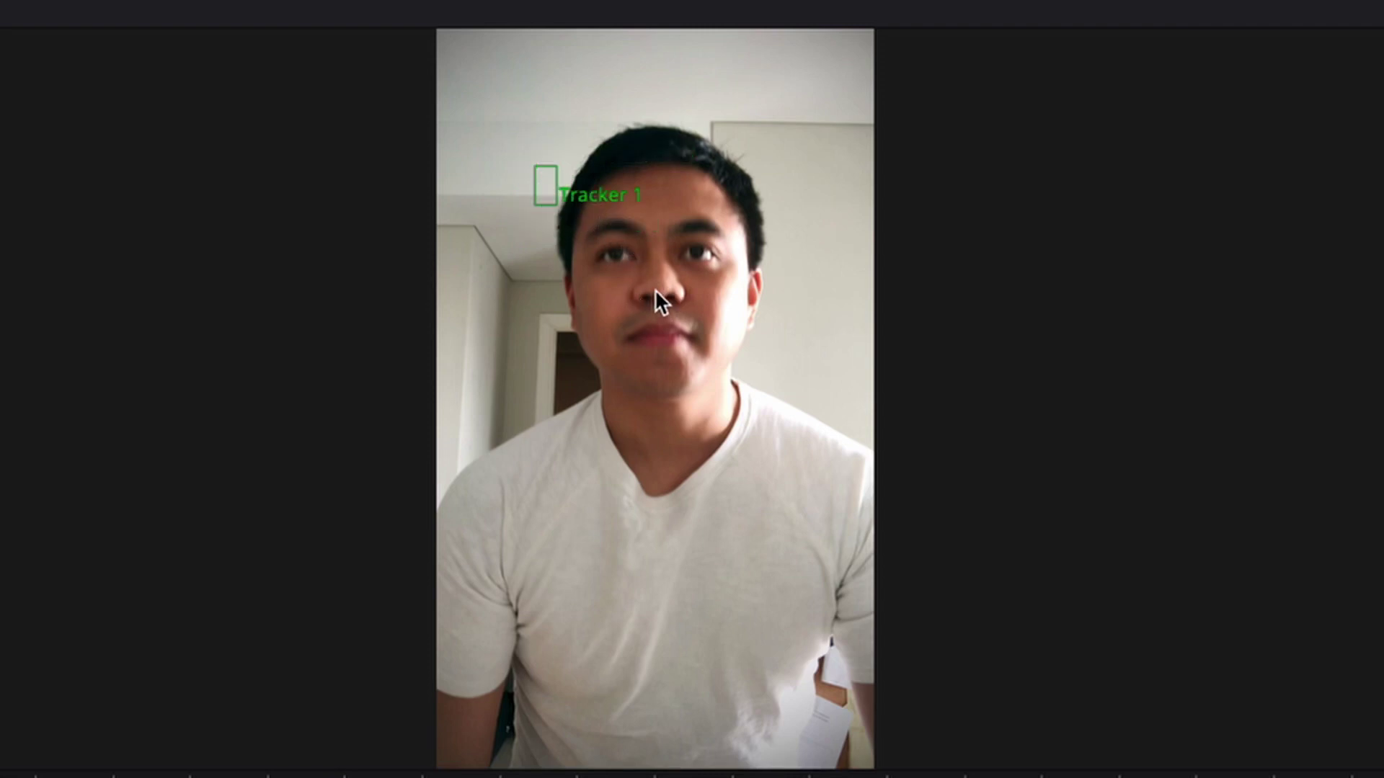
{"action": "mouse_move", "coordinate": [573, 237]}
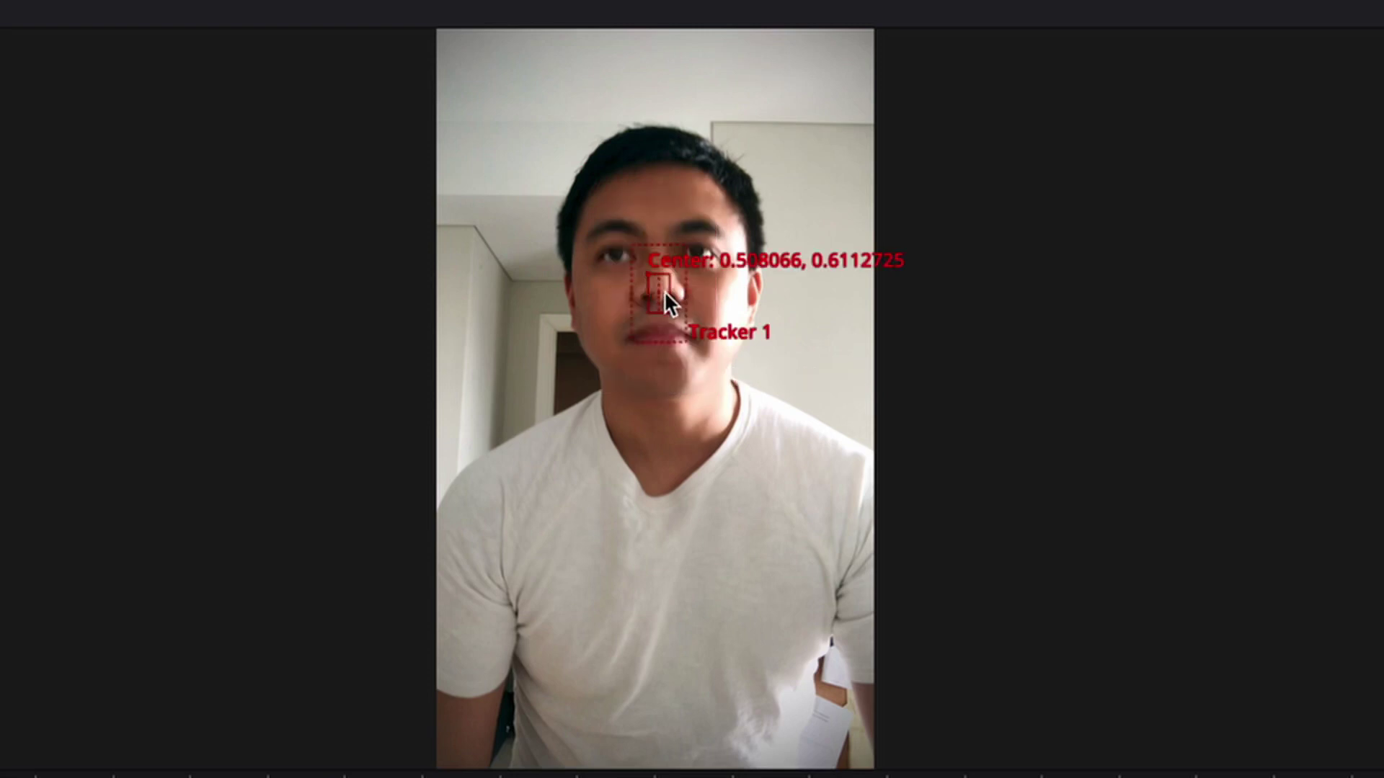
{"action": "scroll", "coordinate": [667, 290], "scroll_direction": "up", "scroll_amount": 3}
{"action": "left_click_drag", "start_coordinate": [673, 292], "coordinate": [752, 299]}
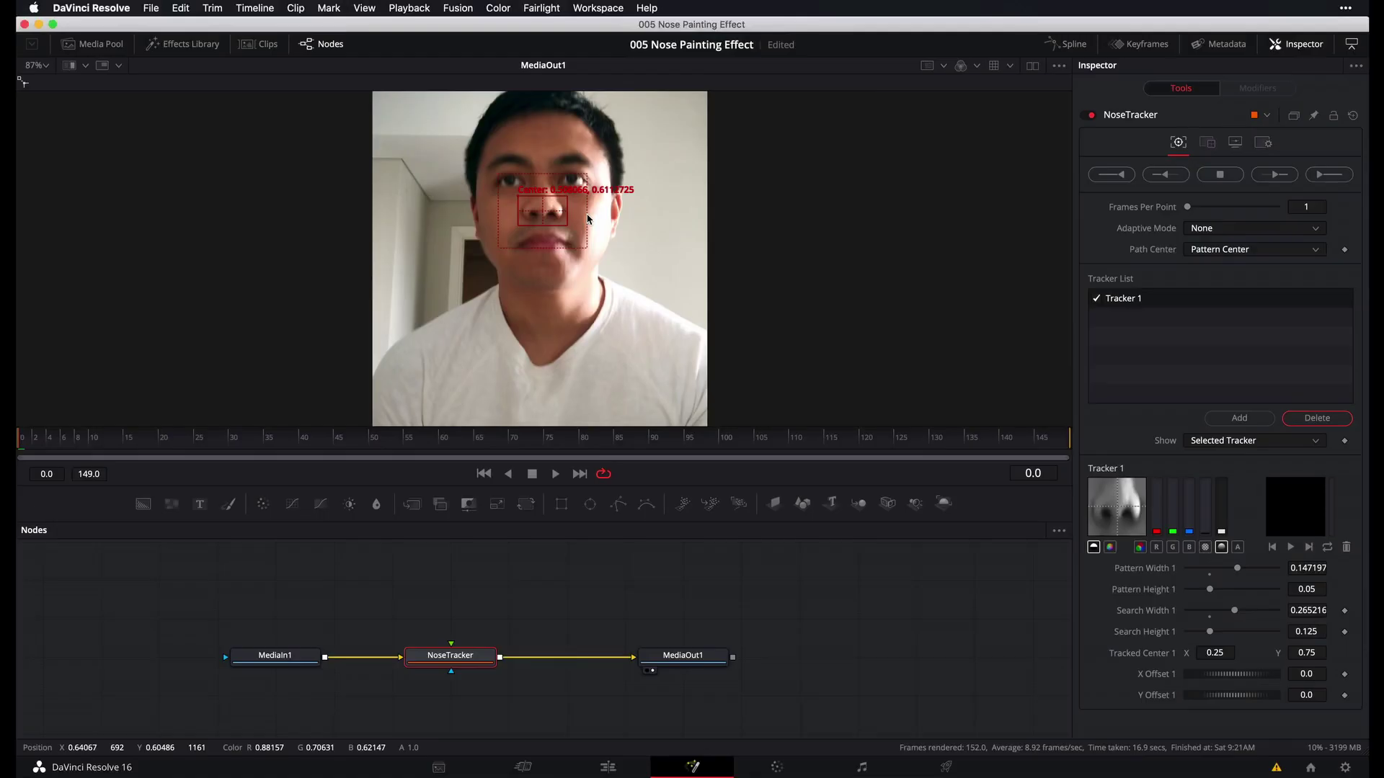
{"action": "left_click_drag", "start_coordinate": [588, 218], "coordinate": [594, 219]}
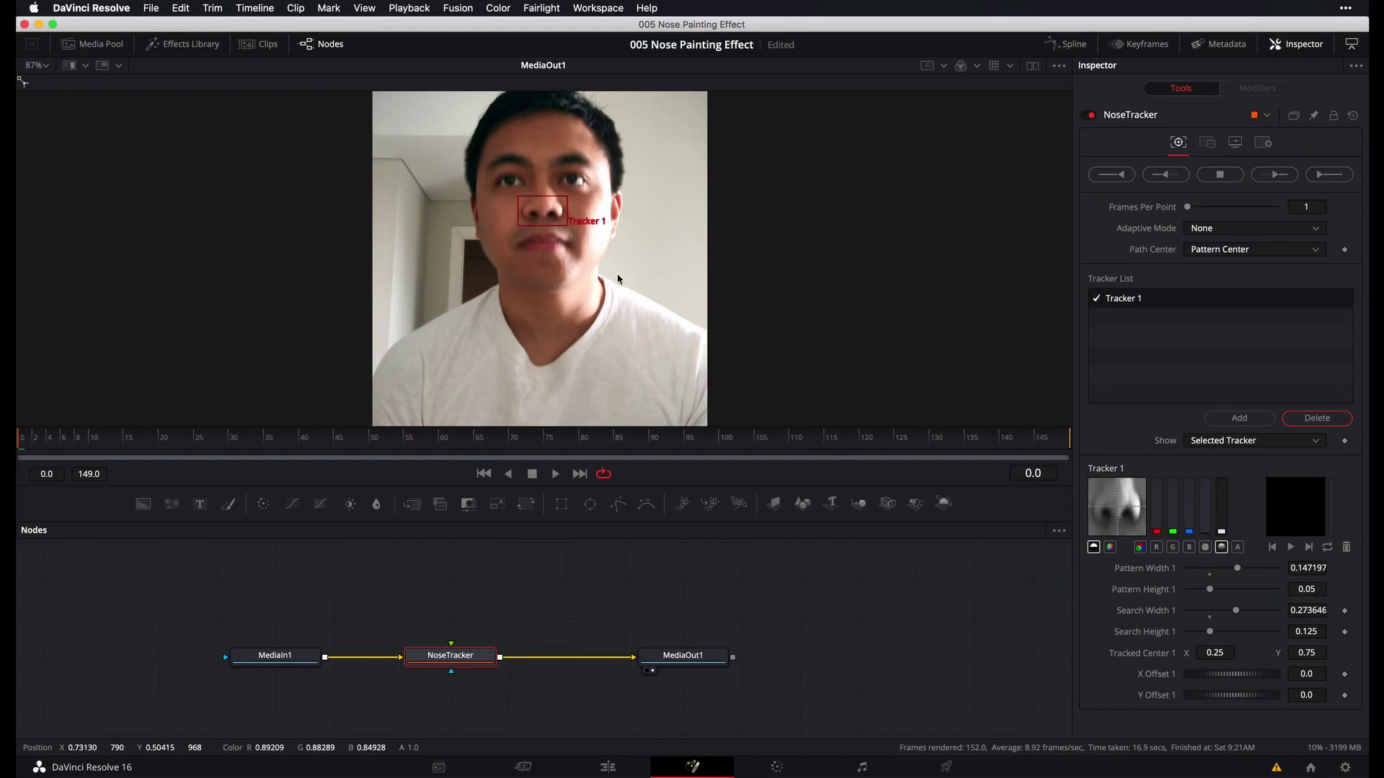
{"action": "key", "text": "shift+z"}
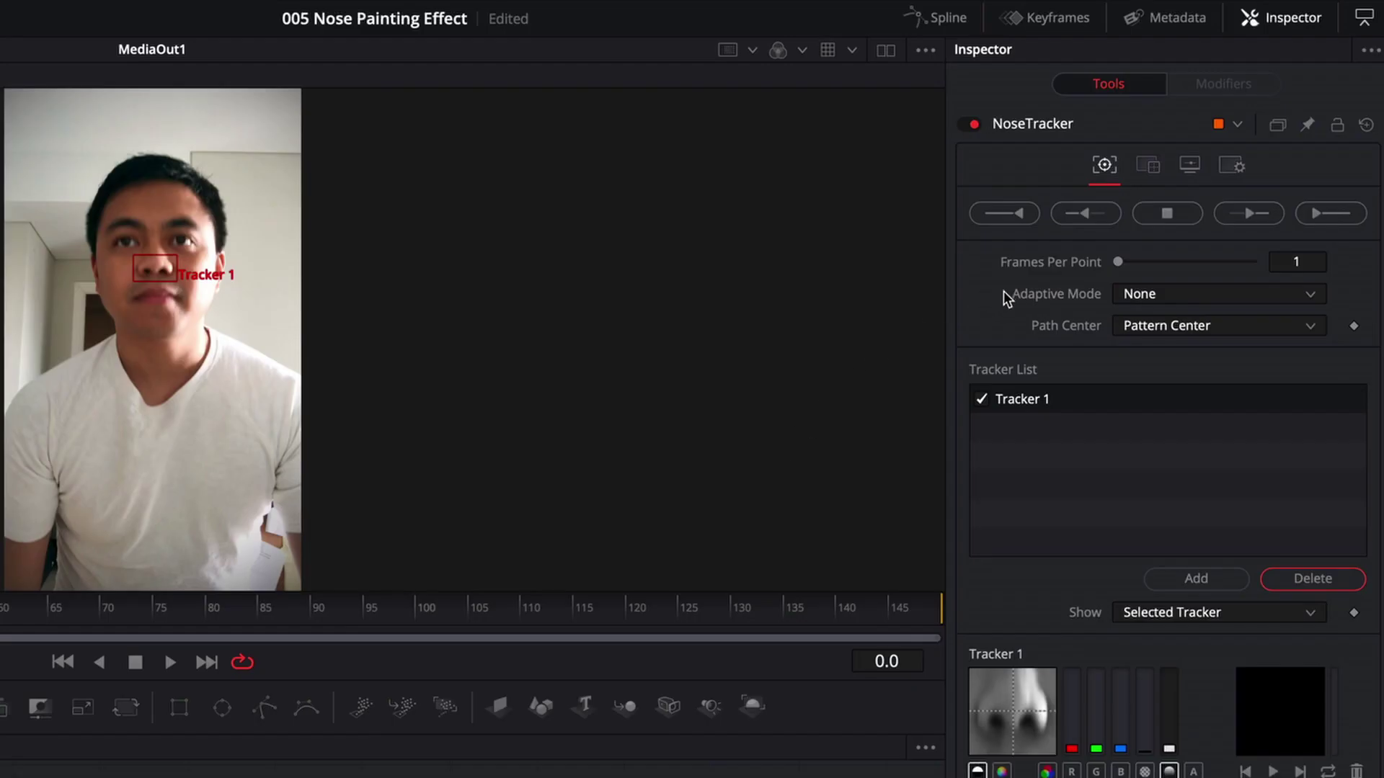
- Track the nose forward from frame 0 to 149 and dismiss the render-completed message
{"action": "left_click", "coordinate": [1257, 215]}
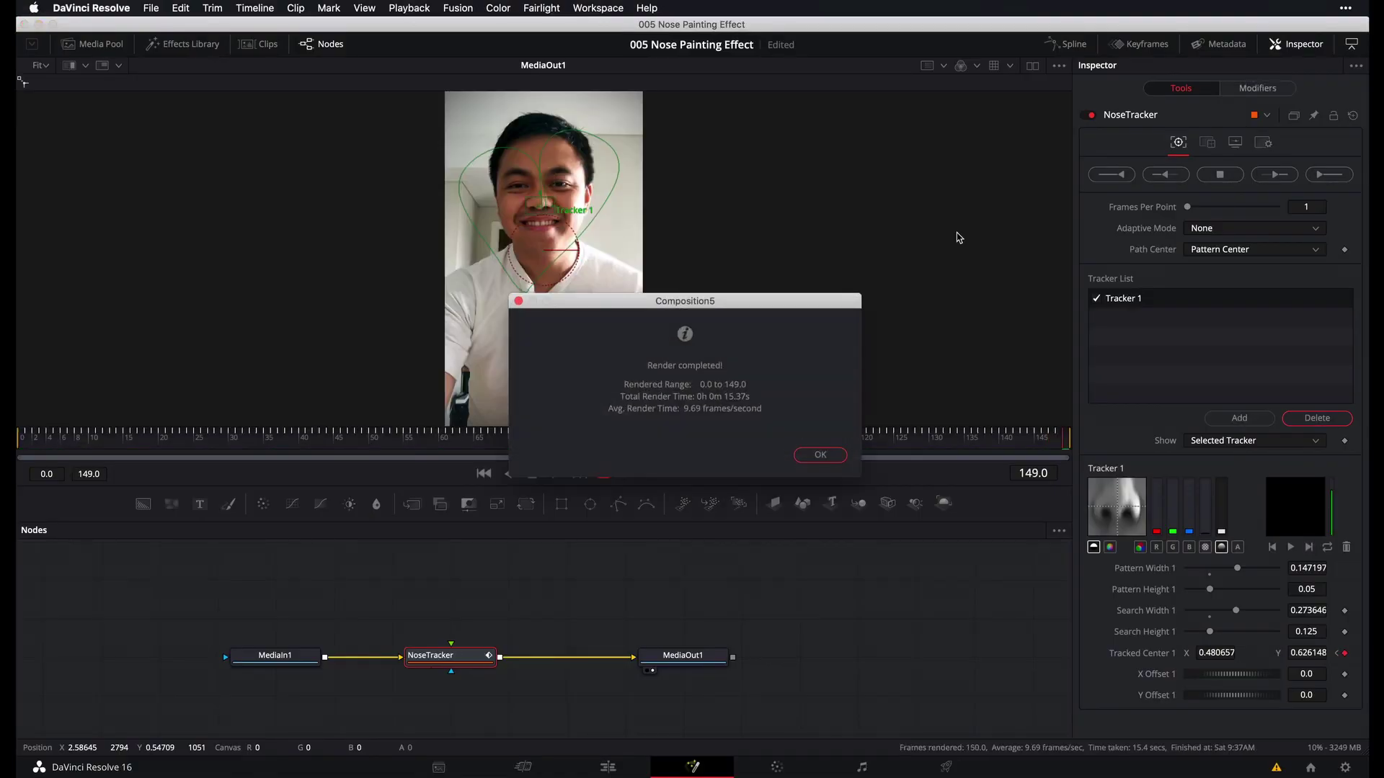
{"action": "left_click", "coordinate": [821, 455]}
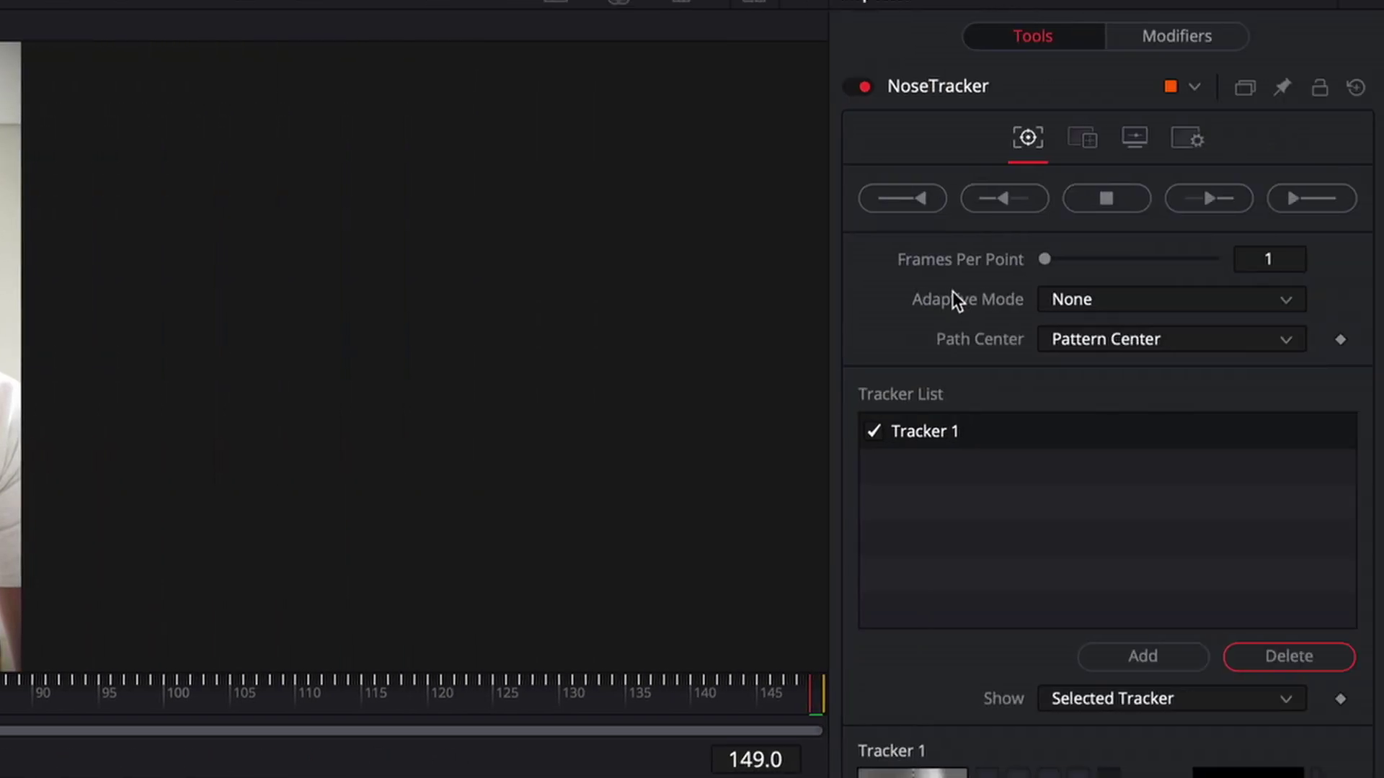
{"action": "left_click", "coordinate": [1157, 291]}
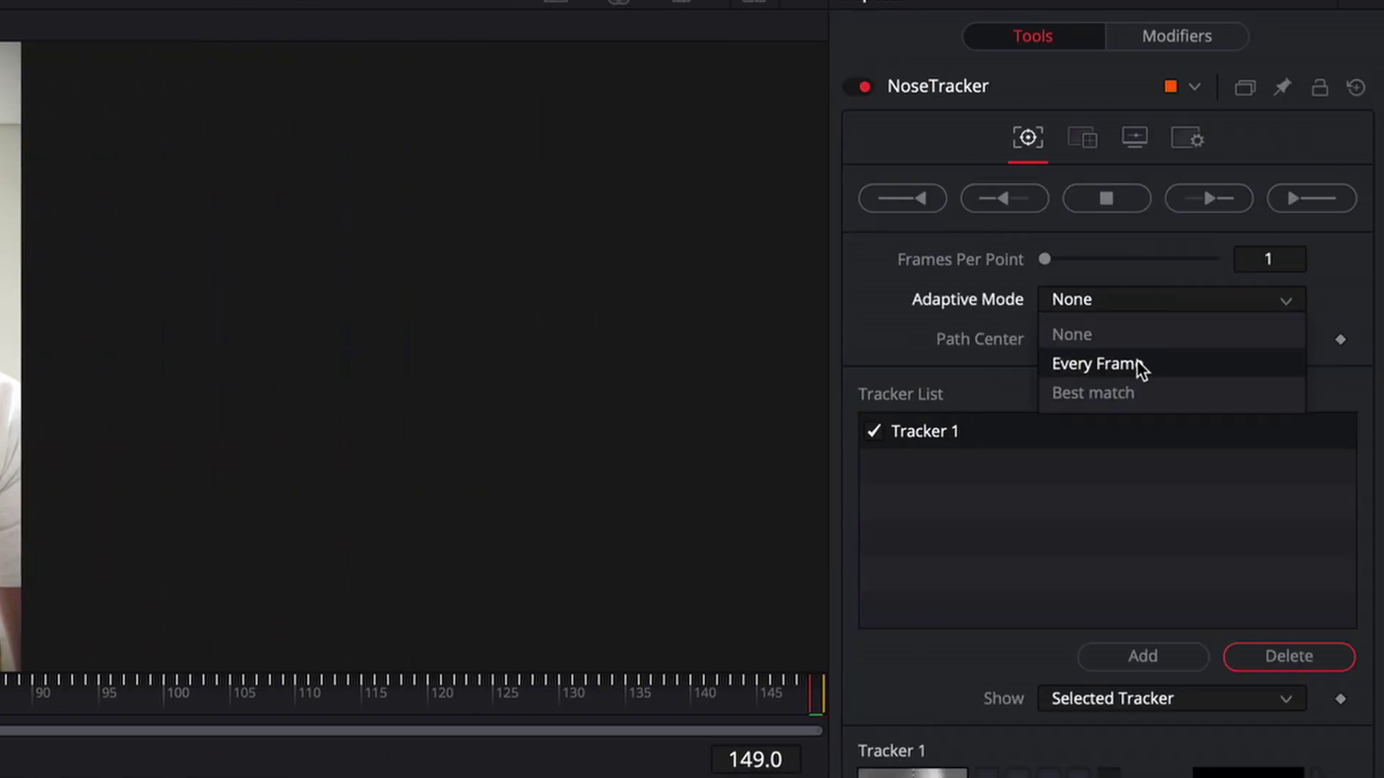
{"action": "left_click", "coordinate": [931, 294]}
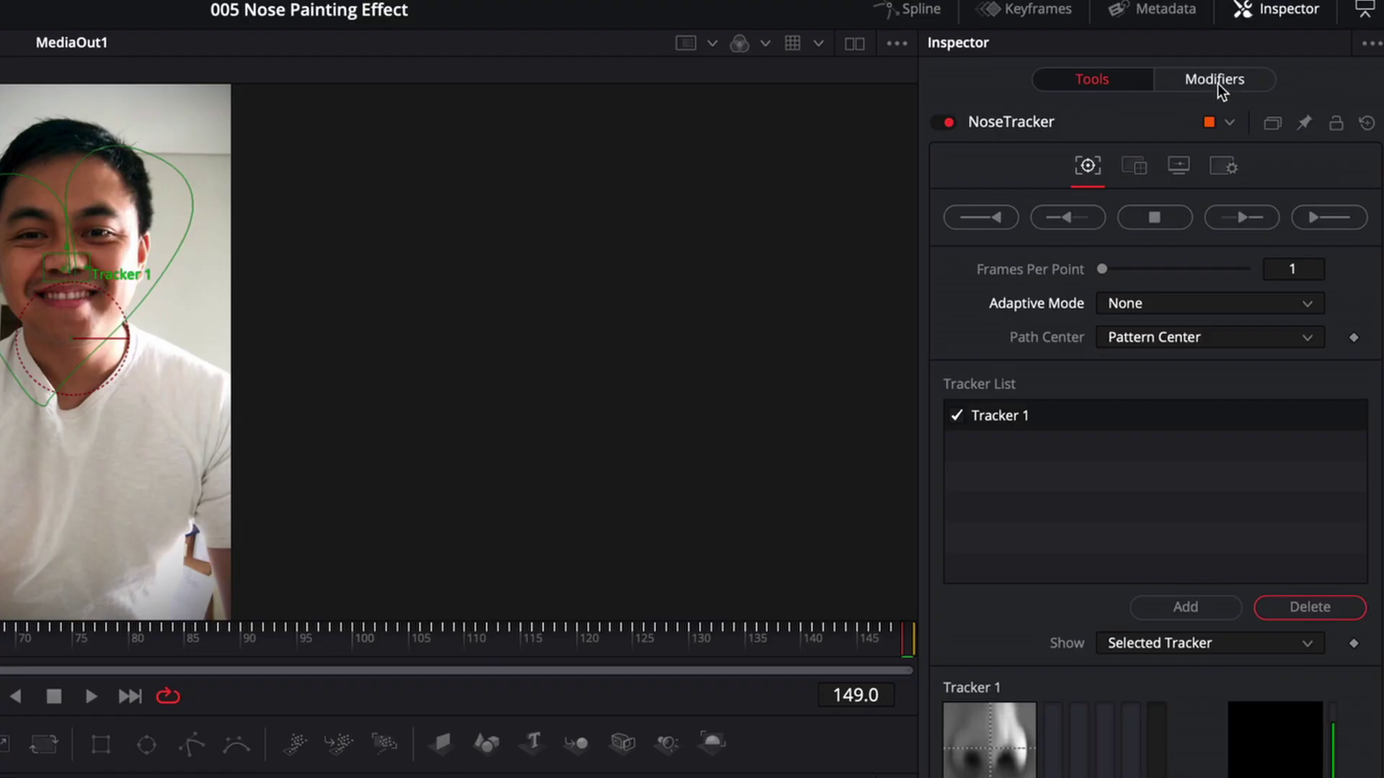
- In the Modifiers tab, rename Tracker 1's path modifier to NosePath
{"action": "left_click", "coordinate": [1218, 84]}
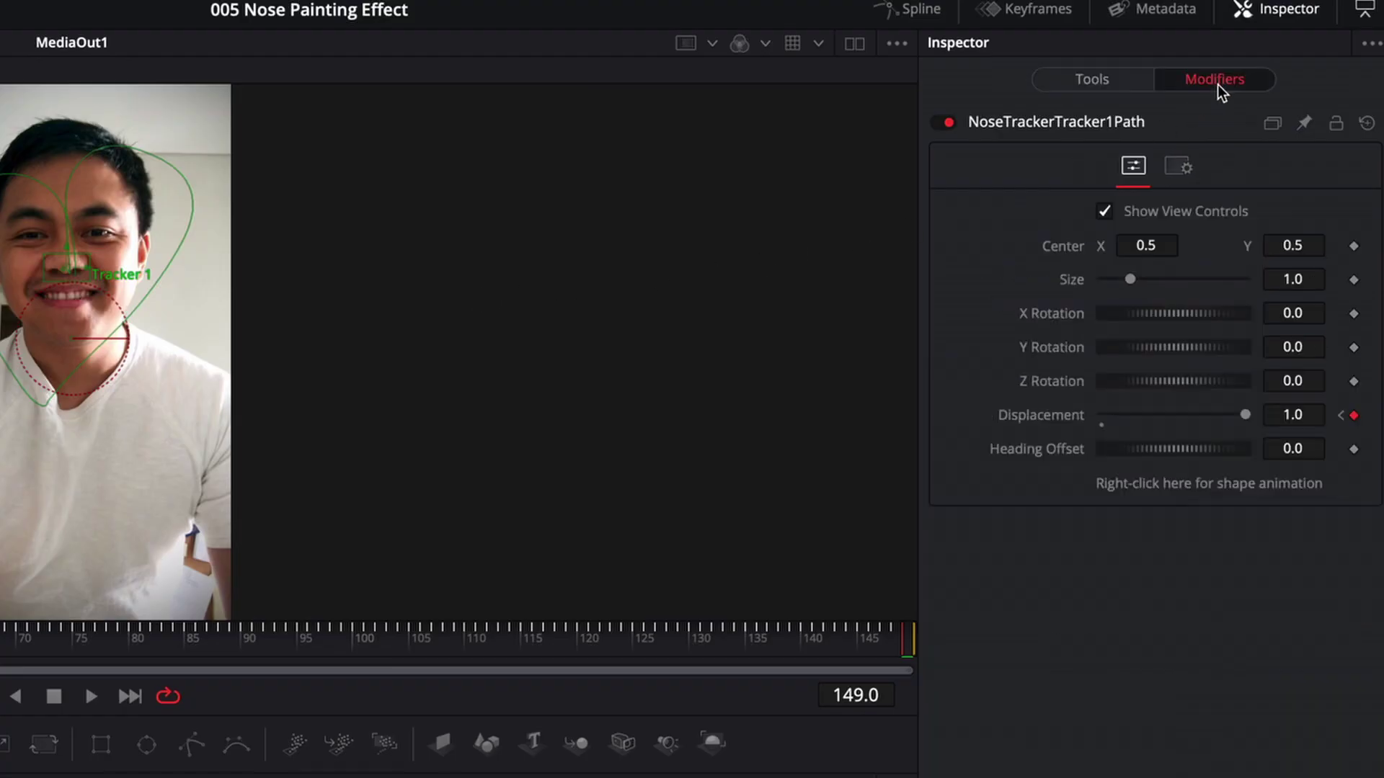
{"action": "right_click", "coordinate": [1045, 124]}
{"action": "left_click", "coordinate": [1132, 361]}
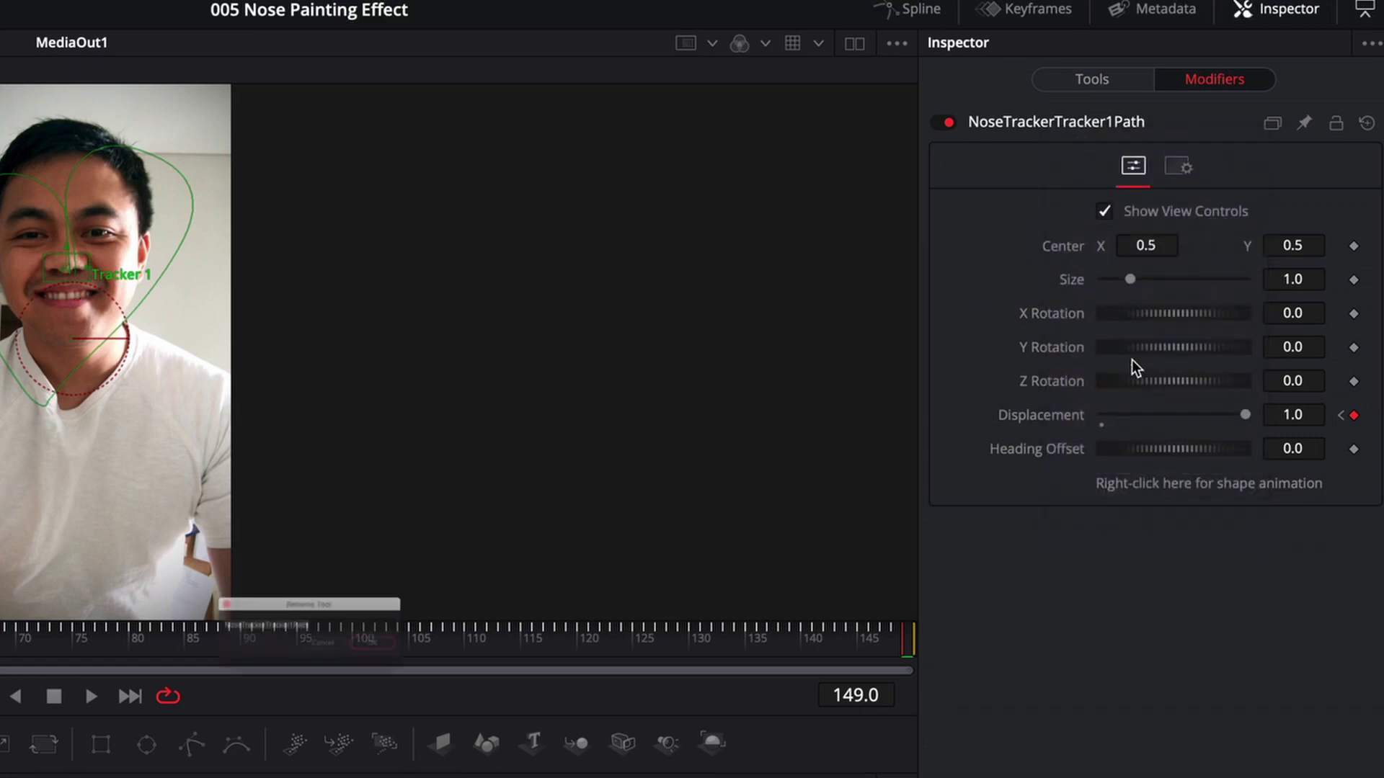
{"action": "type", "text": "NosePath"}
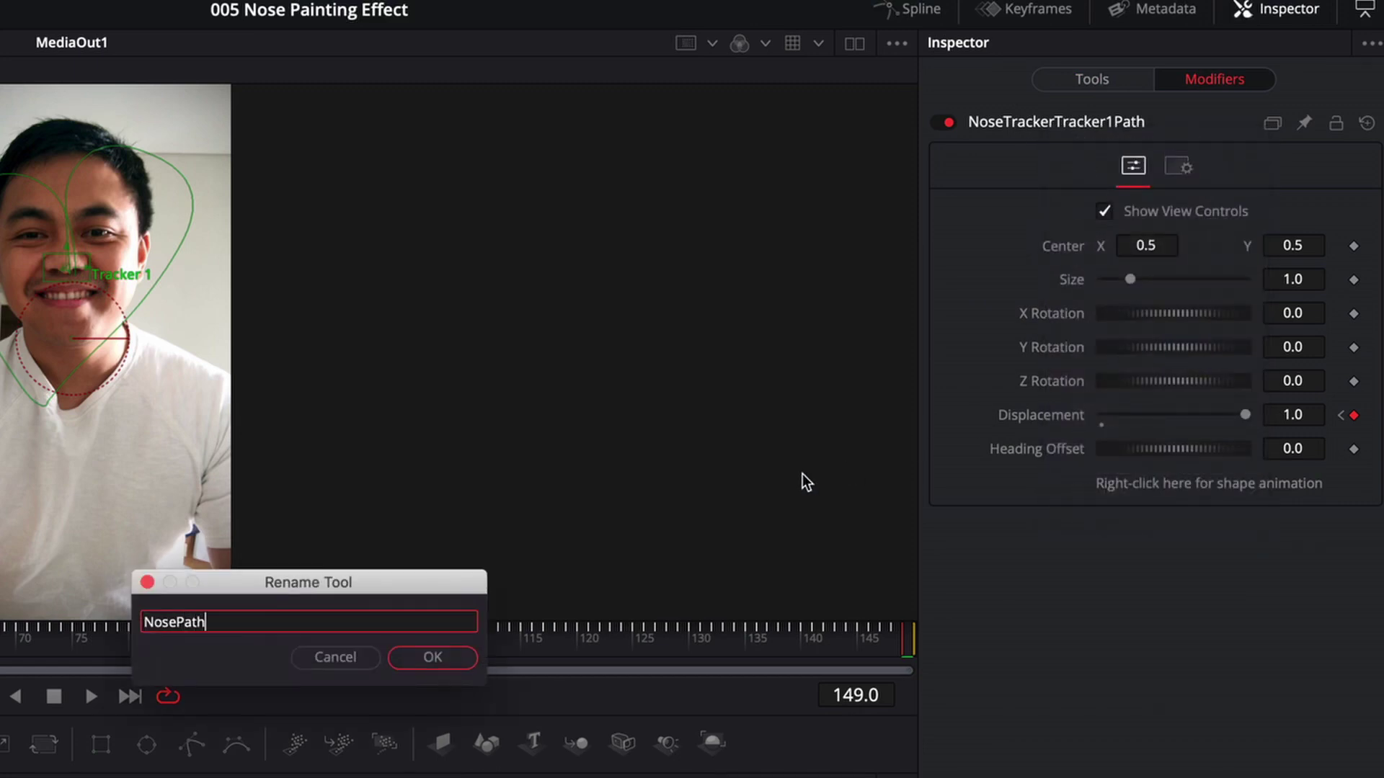
{"action": "left_click", "coordinate": [448, 658]}
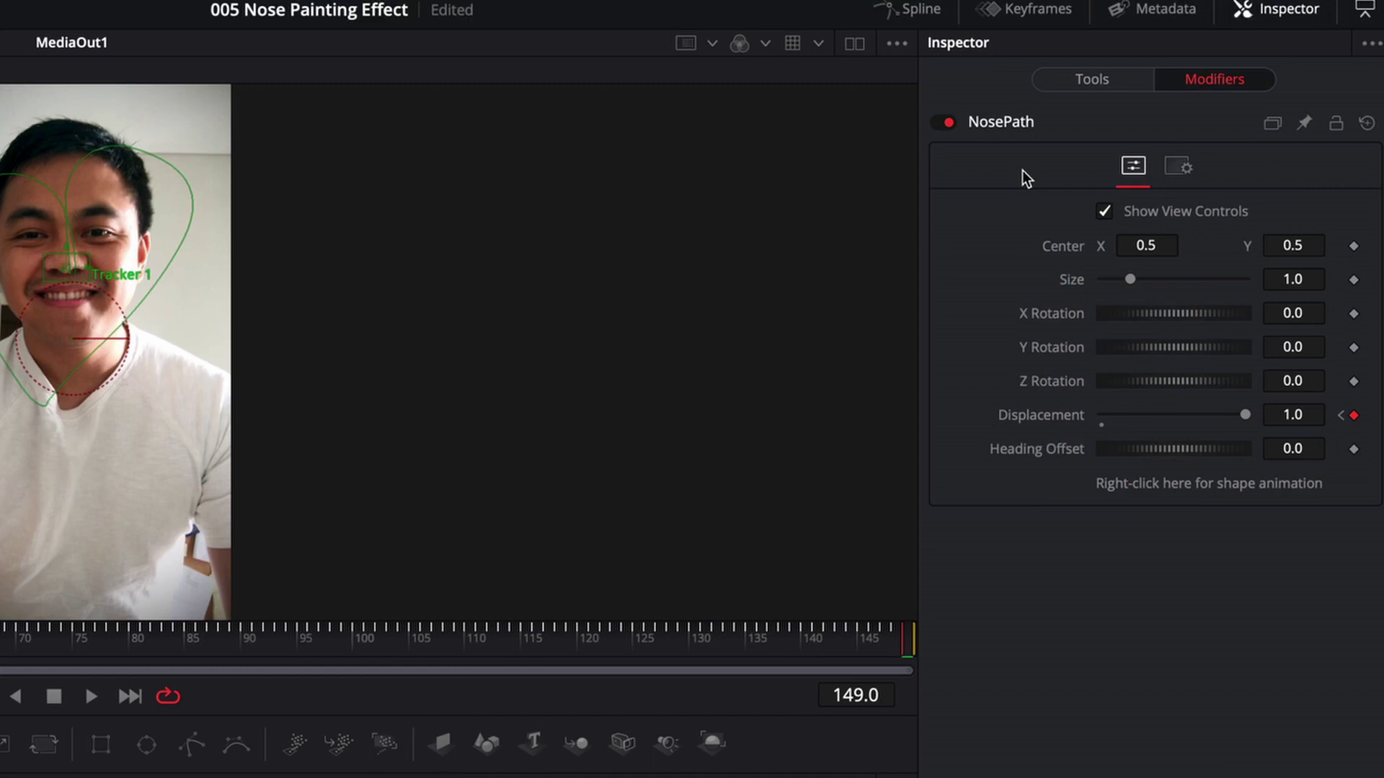
- Save the project and publish the tracker path's shape animation as a polyline
{"action": "key", "text": "ctrl+s"}
{"action": "right_click", "coordinate": [1205, 494]}
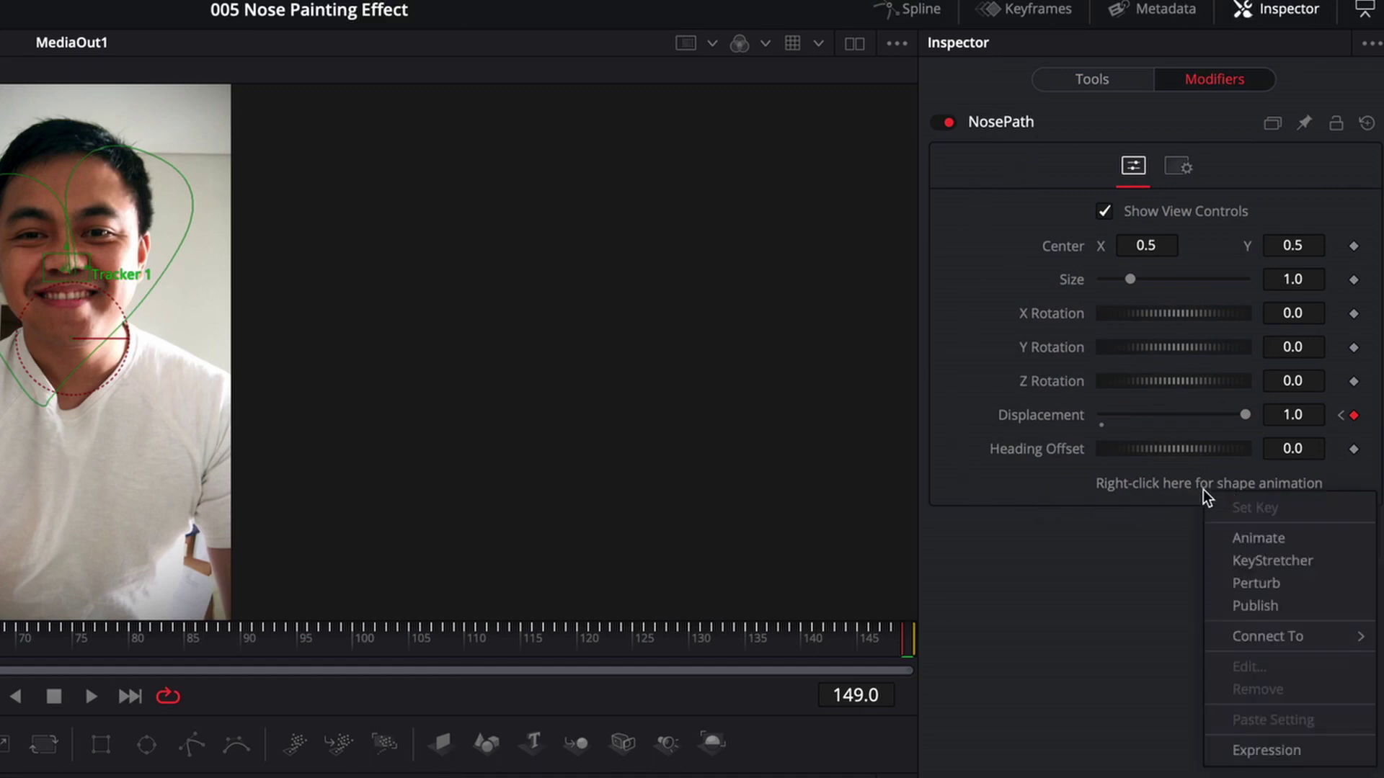
{"action": "left_click", "coordinate": [1280, 607]}
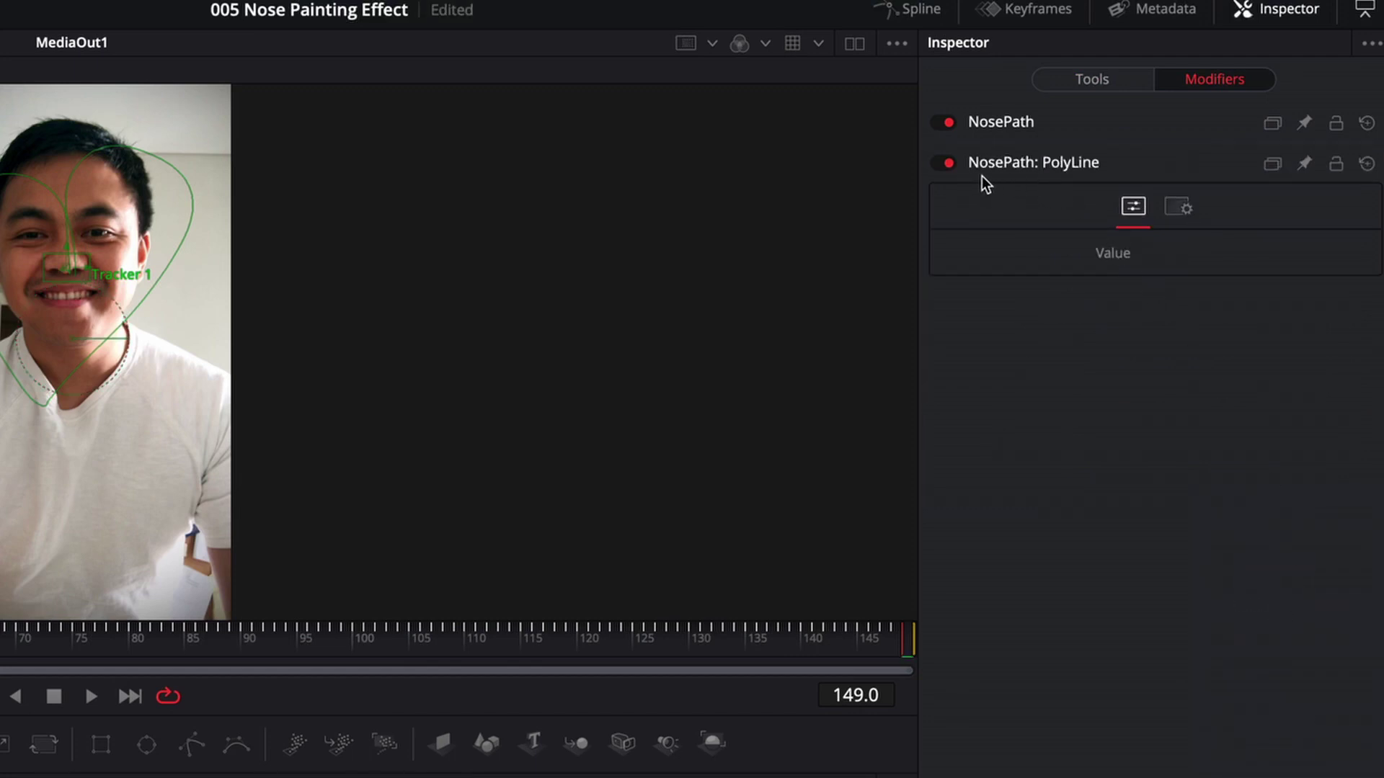
- Rename the published PolyLine modifier to NosePath_Heart
{"action": "right_click", "coordinate": [1070, 163]}
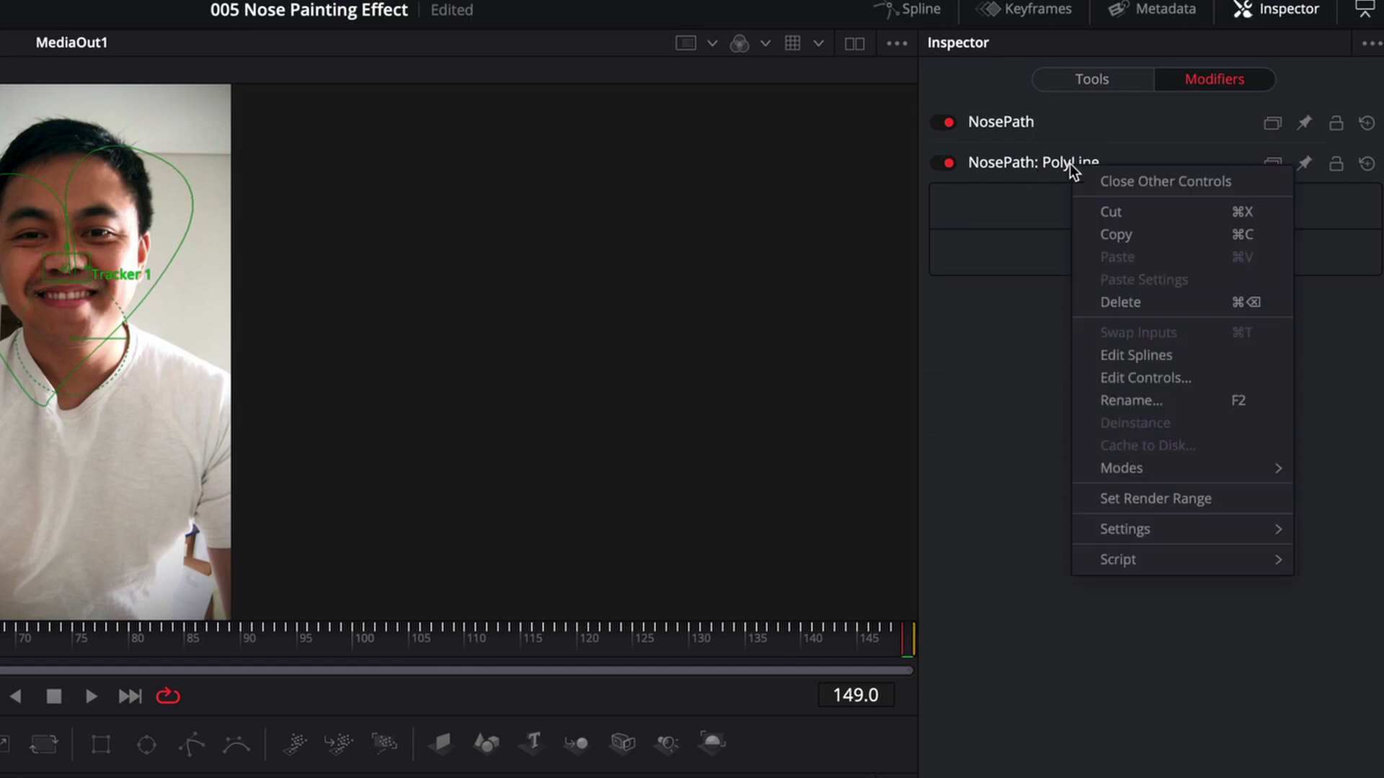
{"action": "left_click", "coordinate": [1161, 397]}
{"action": "key", "text": "super+a"}
{"action": "type", "text": "NosePath"}
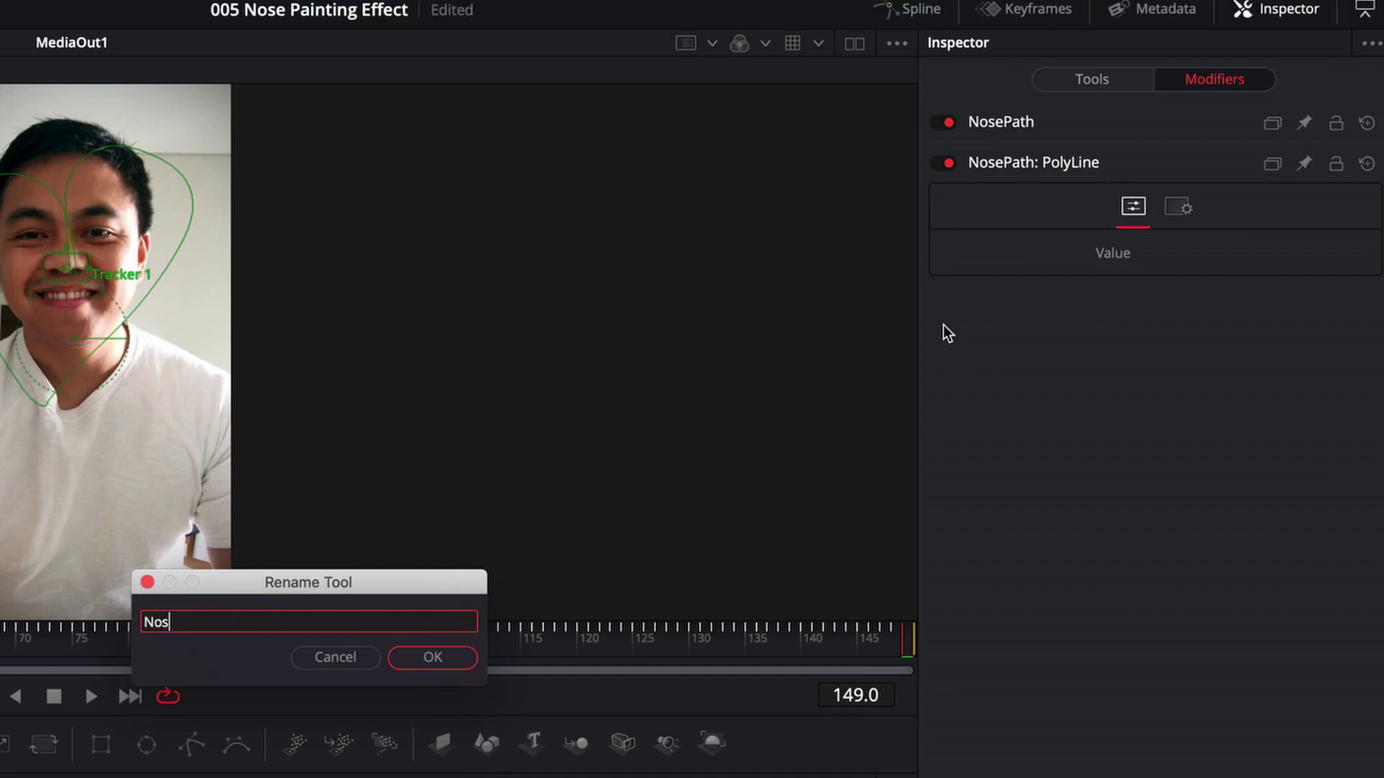
{"action": "type", "text": "_Heart"}
{"action": "key", "text": "Return"}
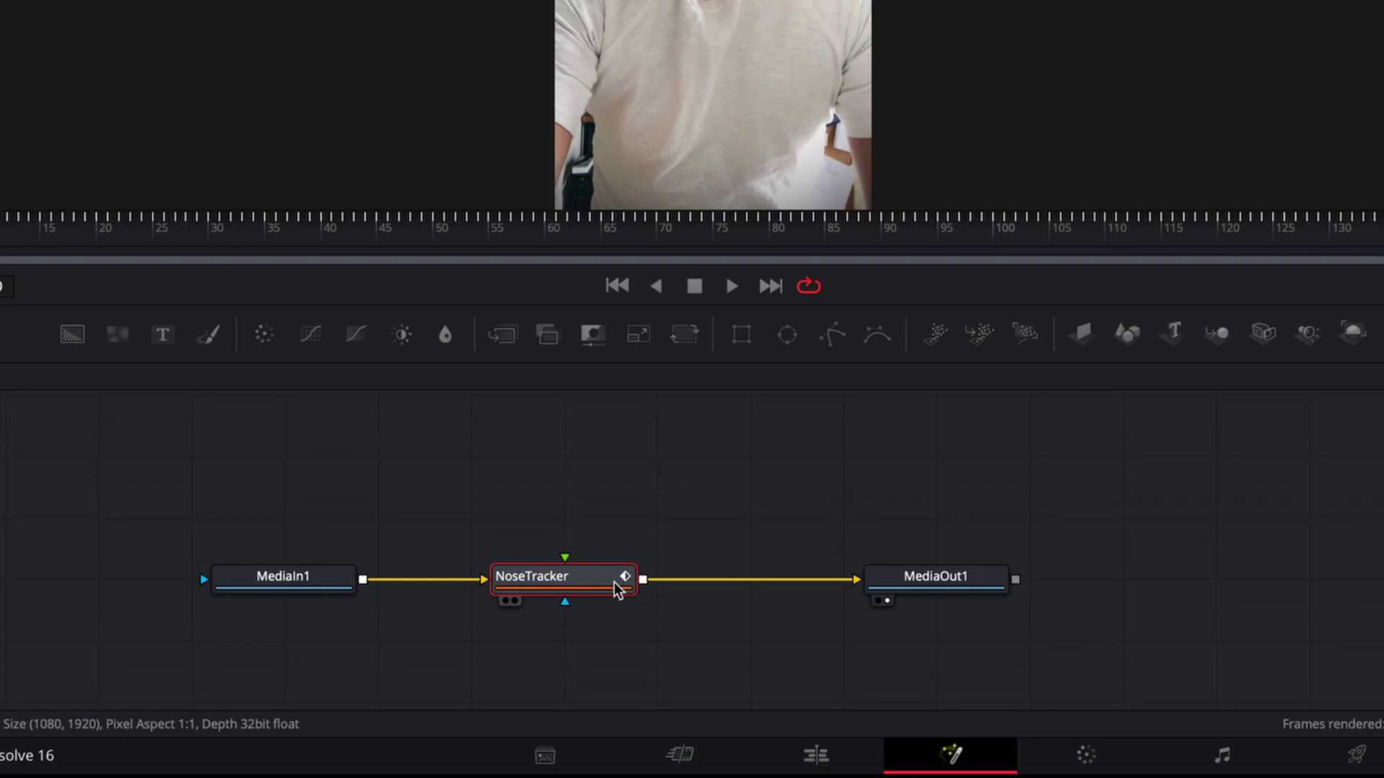
- Drag NoseTracker up out of the link so MediaIn1 connects straight to MediaOut1
{"action": "left_click_drag", "start_coordinate": [608, 589], "coordinate": [126, 497]}
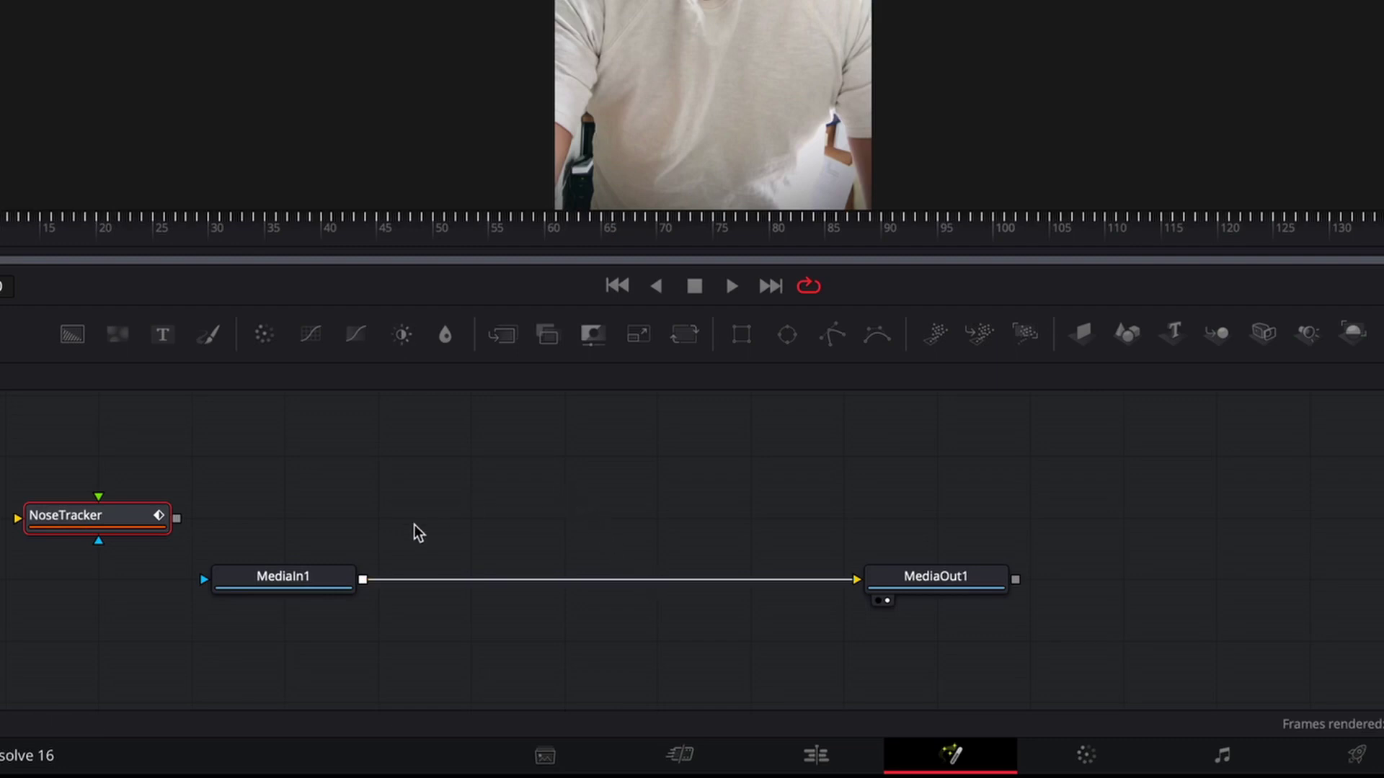
- With MediaIn1 selected, add a Paint (Pnt) node by searching 'pai' in the tool search
{"action": "left_click", "coordinate": [334, 585]}
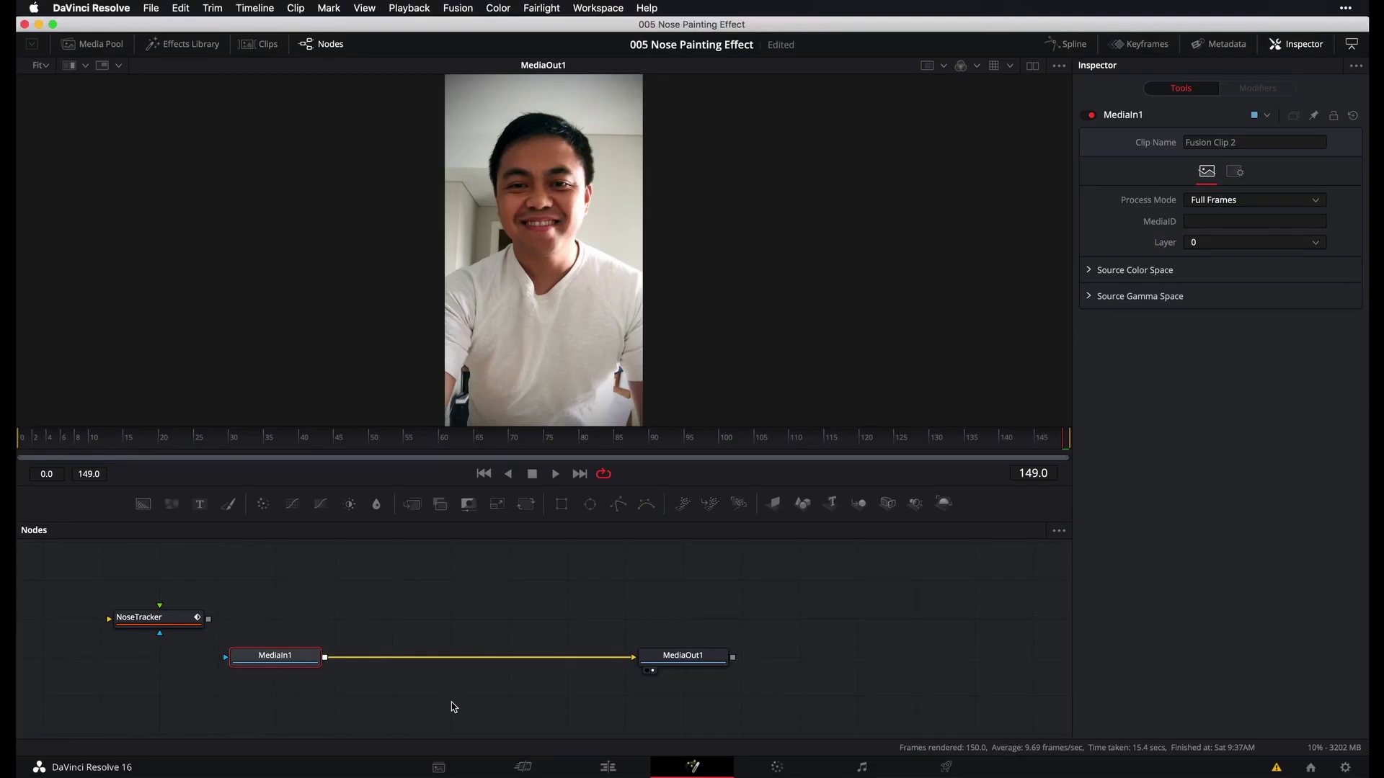
{"action": "key", "text": "shift+space"}
{"action": "type", "text": "tra"}
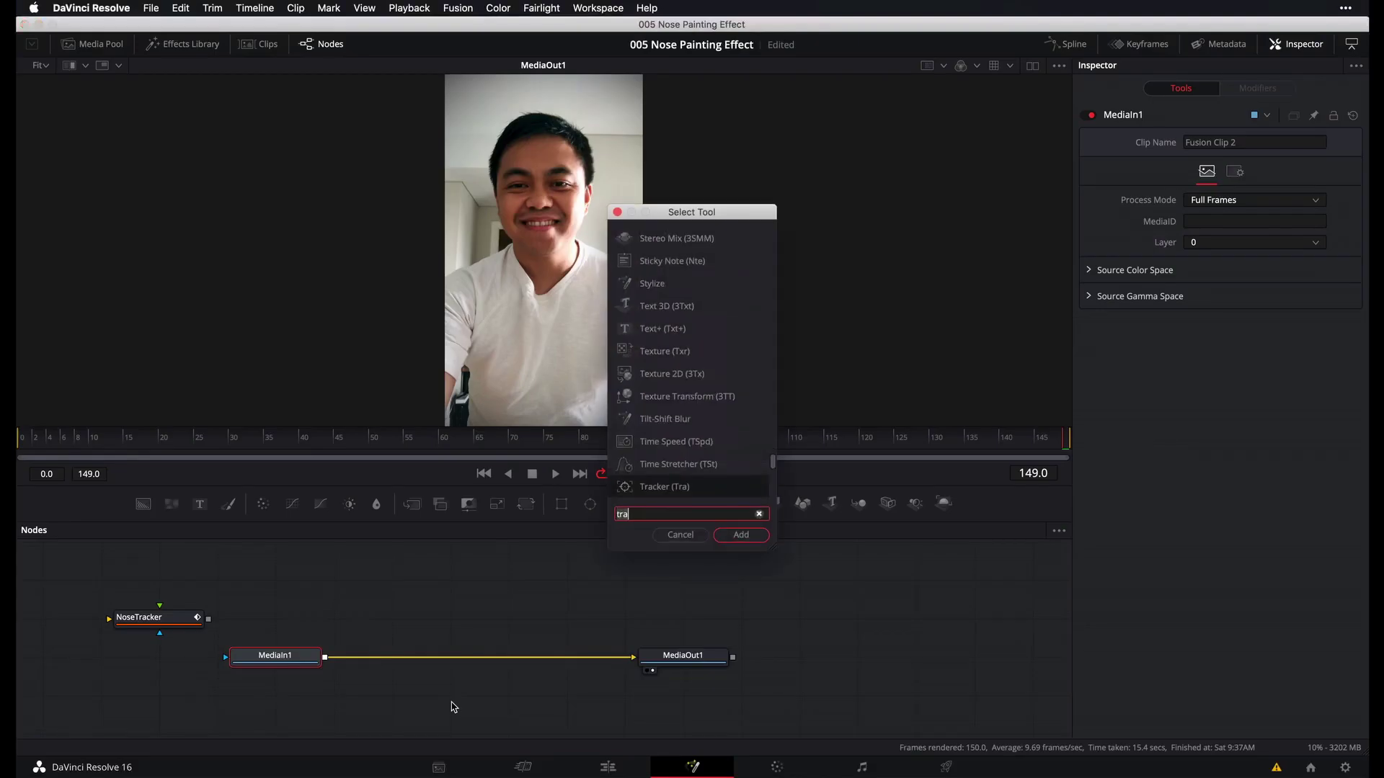
{"action": "key", "text": "BackSpace"}
{"action": "key", "text": "BackSpace"}
{"action": "key", "text": "BackSpace"}
{"action": "type", "text": "p"}
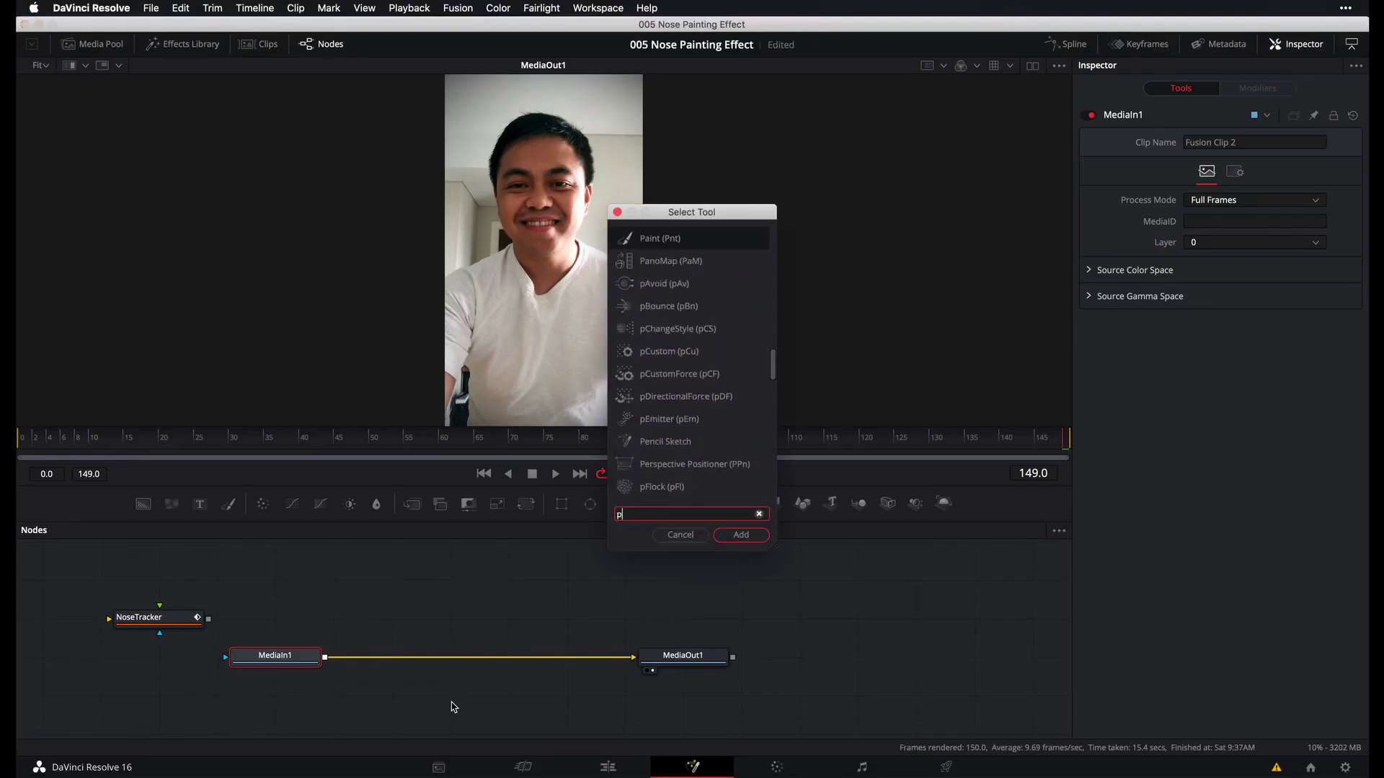
{"action": "type", "text": "ai"}
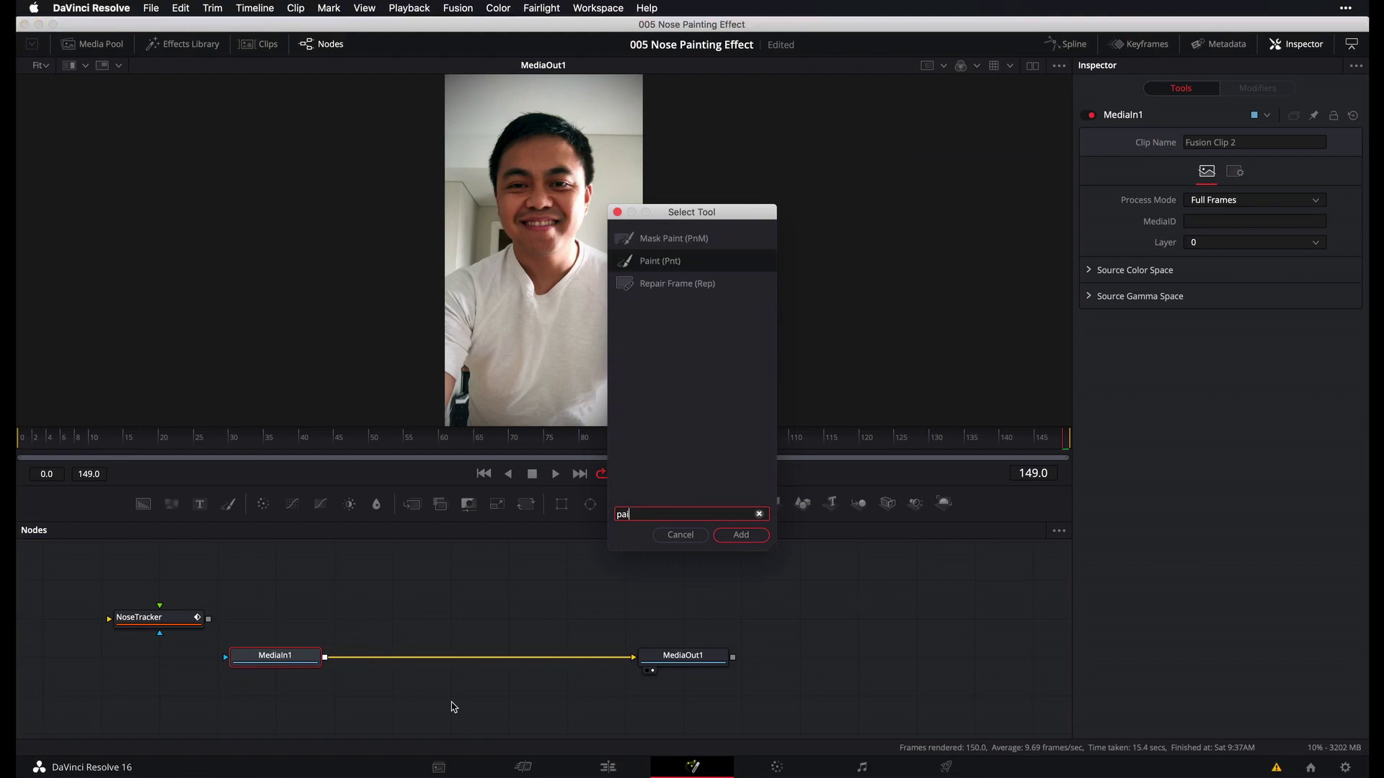
{"action": "key", "text": "Return"}
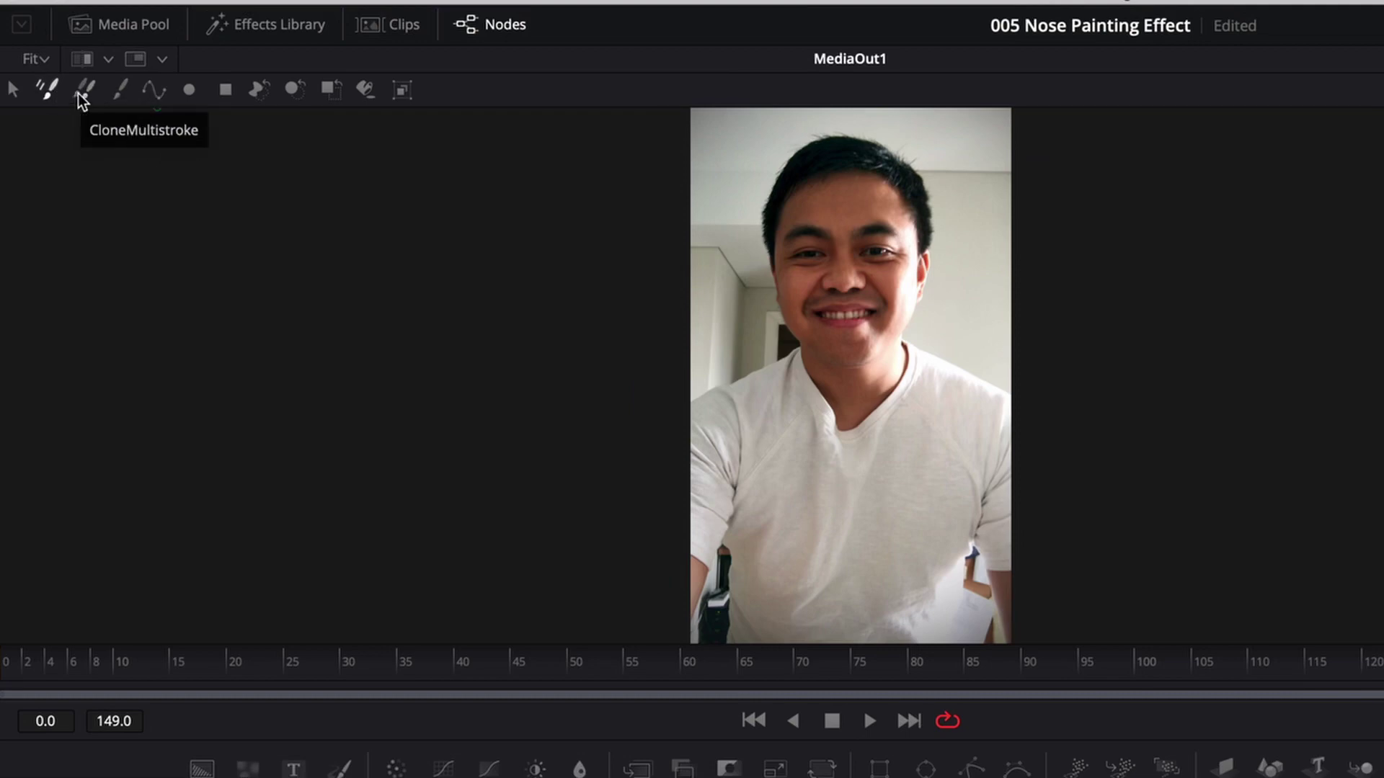
- Create a polyline paint stroke and connect its shape to NosePath_Heart > Value
{"action": "left_click", "coordinate": [152, 90]}
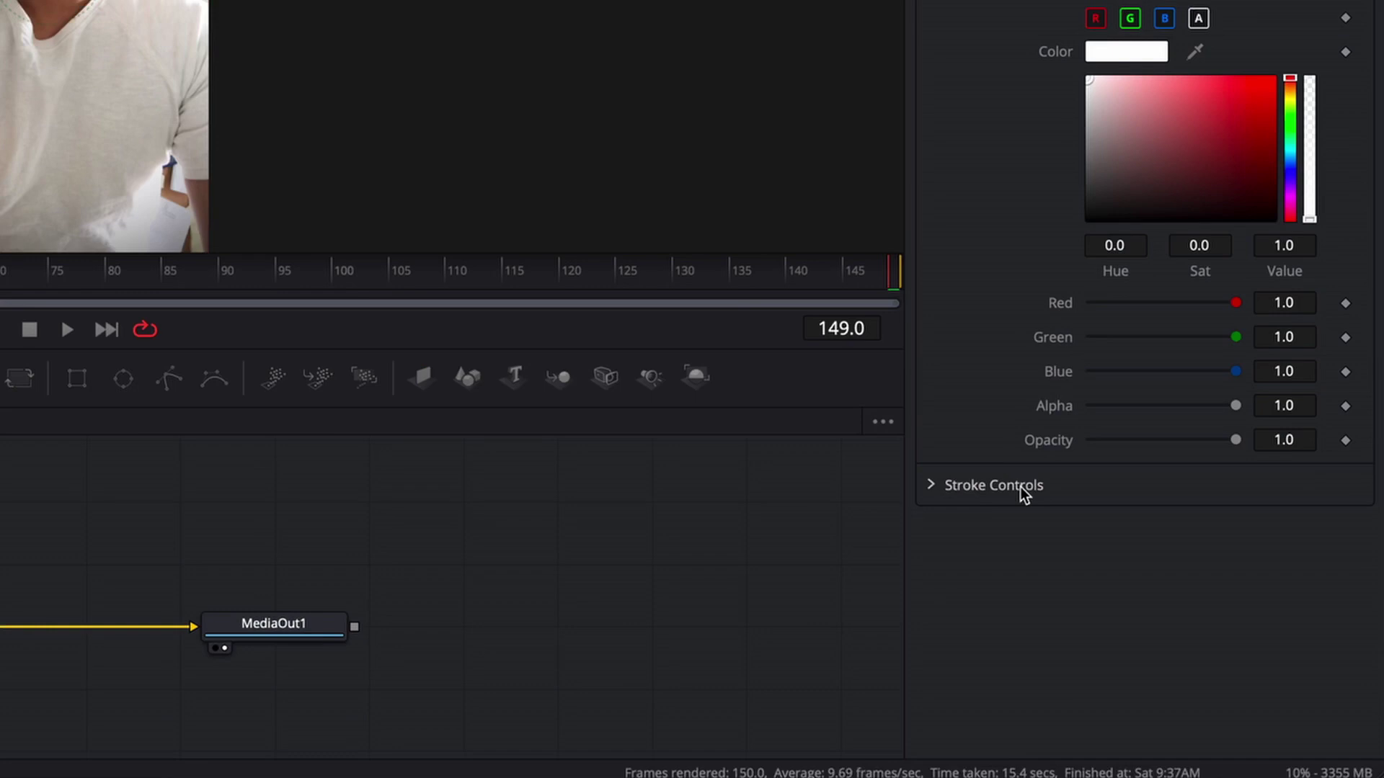
{"action": "left_click", "coordinate": [1019, 486]}
{"action": "scroll", "coordinate": [971, 408], "scroll_direction": "down", "scroll_amount": 3}
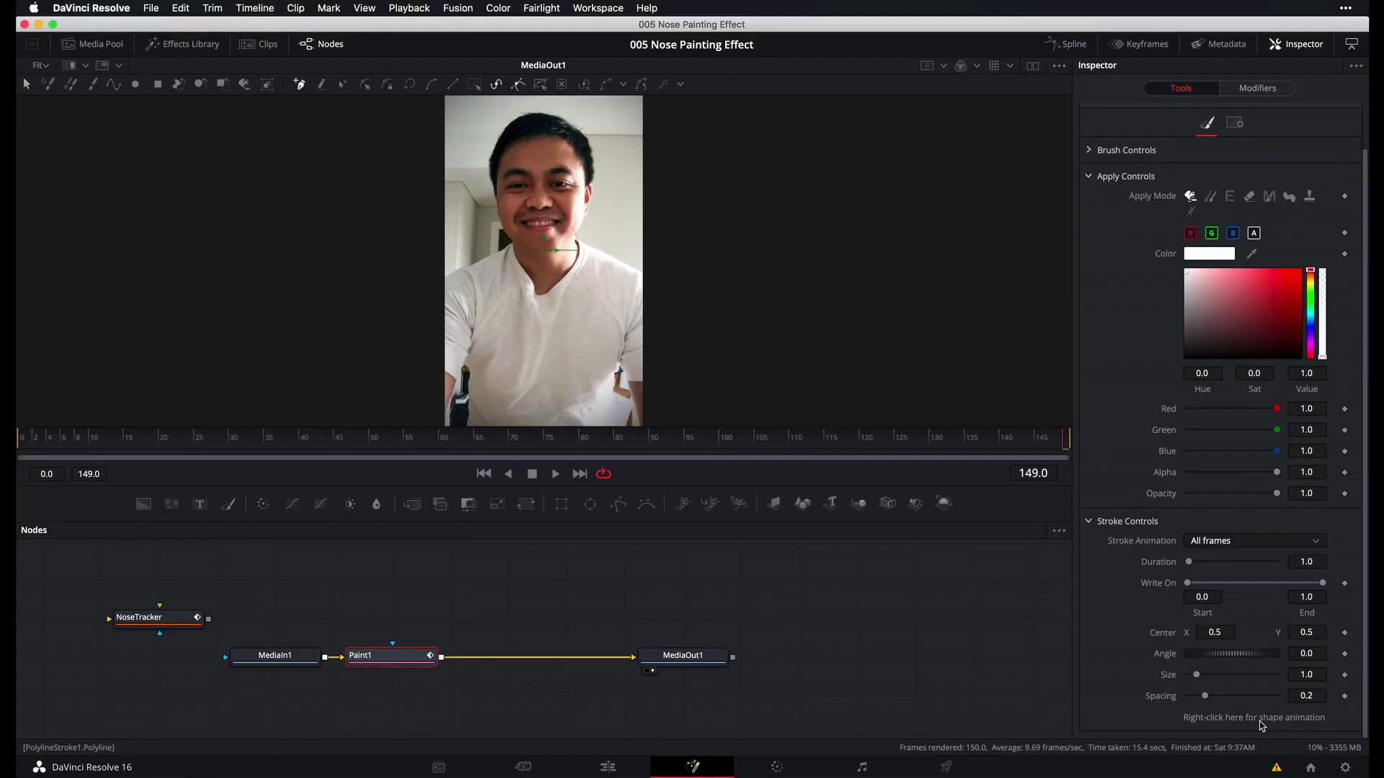
{"action": "left_click", "coordinate": [114, 85]}
{"action": "right_click", "coordinate": [1265, 721]}
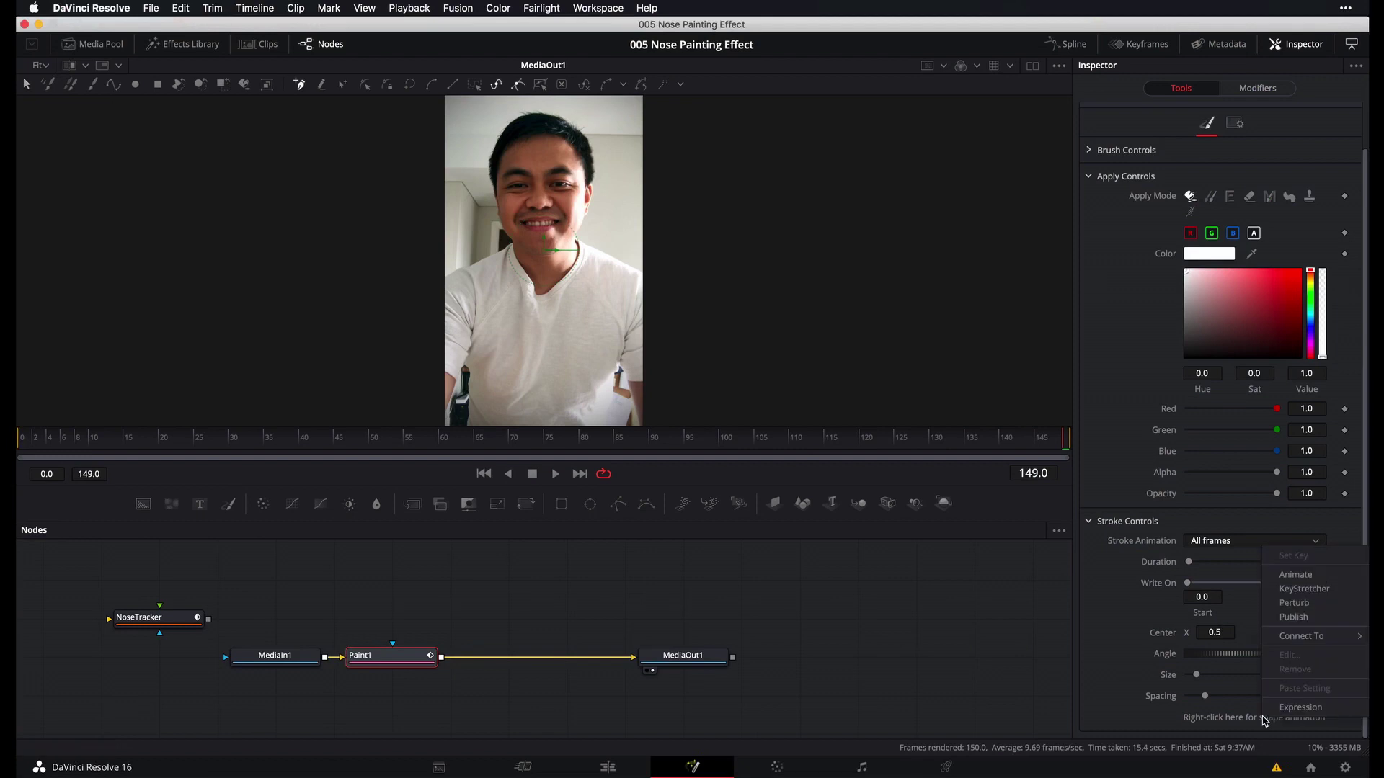
{"action": "mouse_move", "coordinate": [1296, 640]}
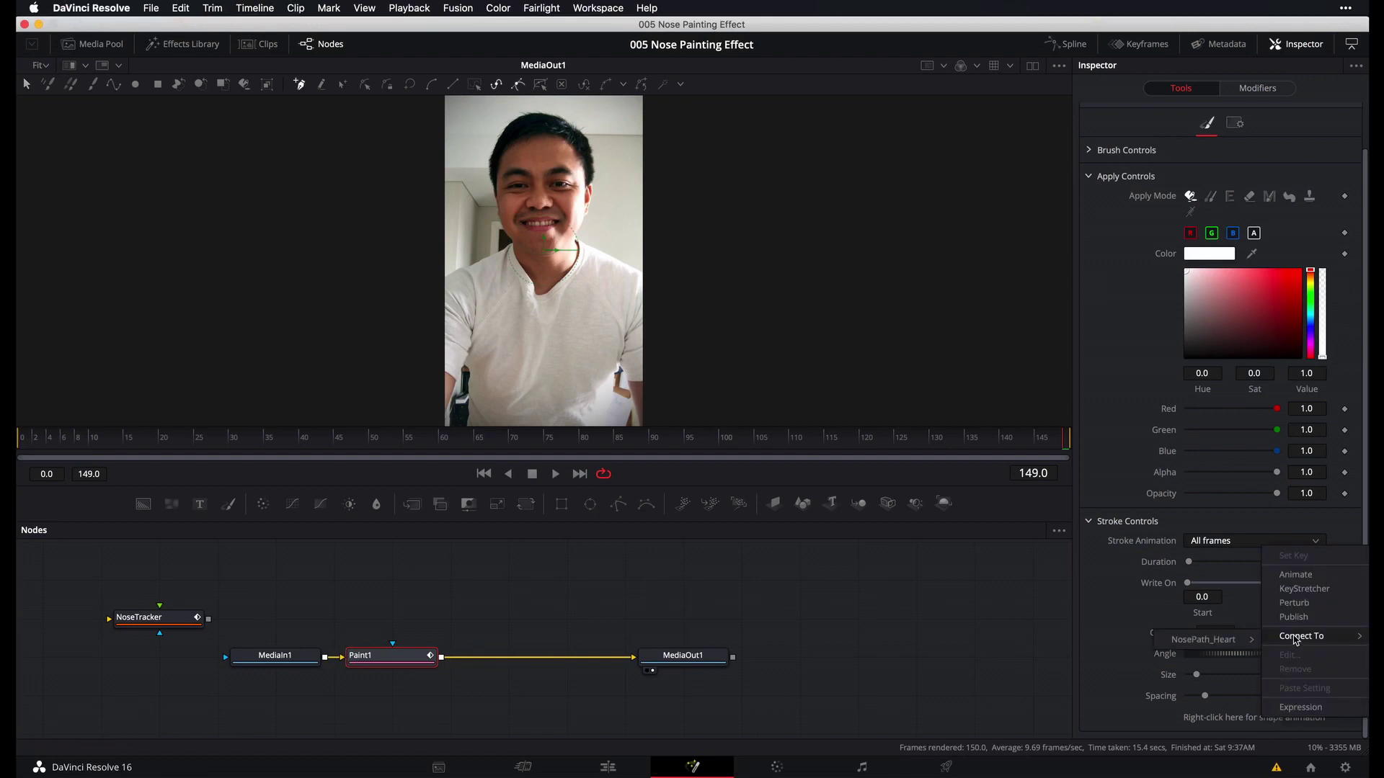
{"action": "mouse_move", "coordinate": [1246, 647]}
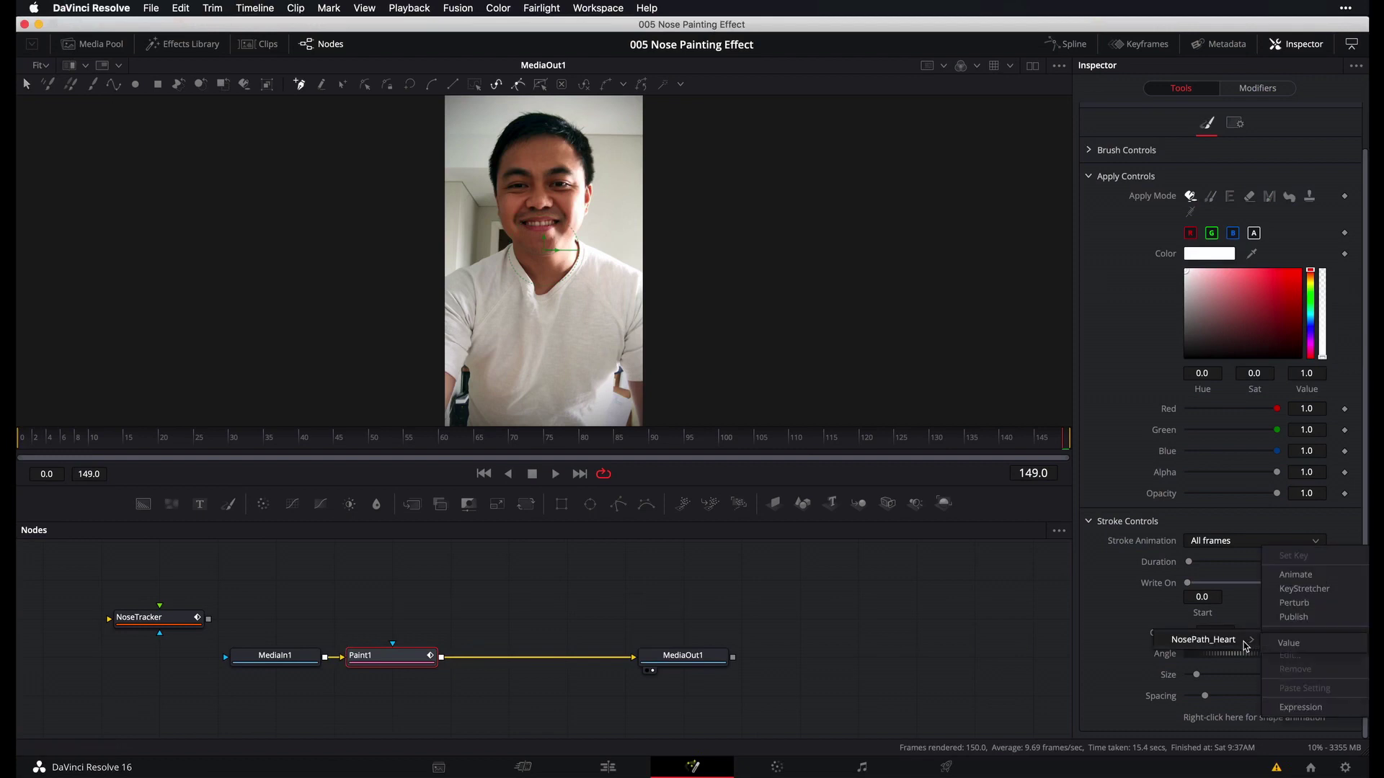
{"action": "left_click", "coordinate": [1314, 642]}
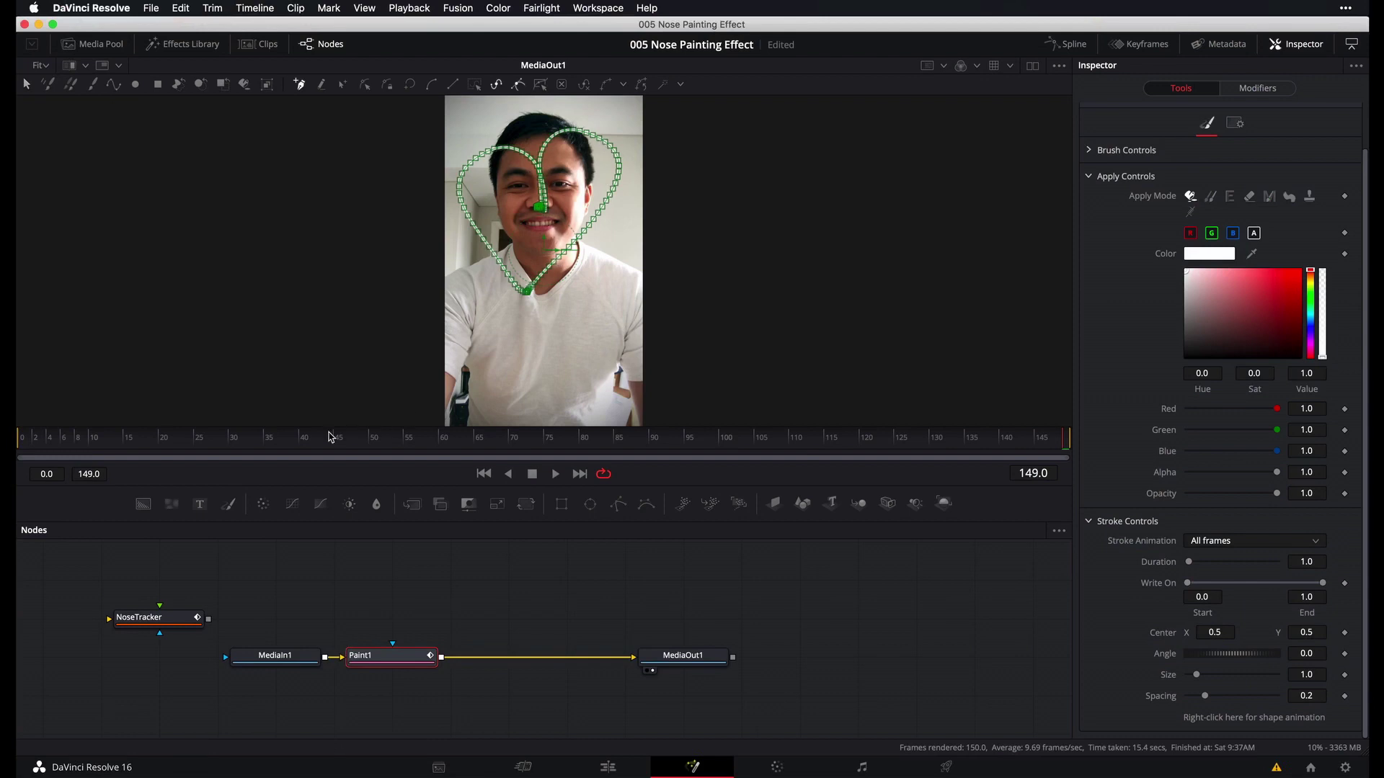
{"action": "key", "text": "space"}
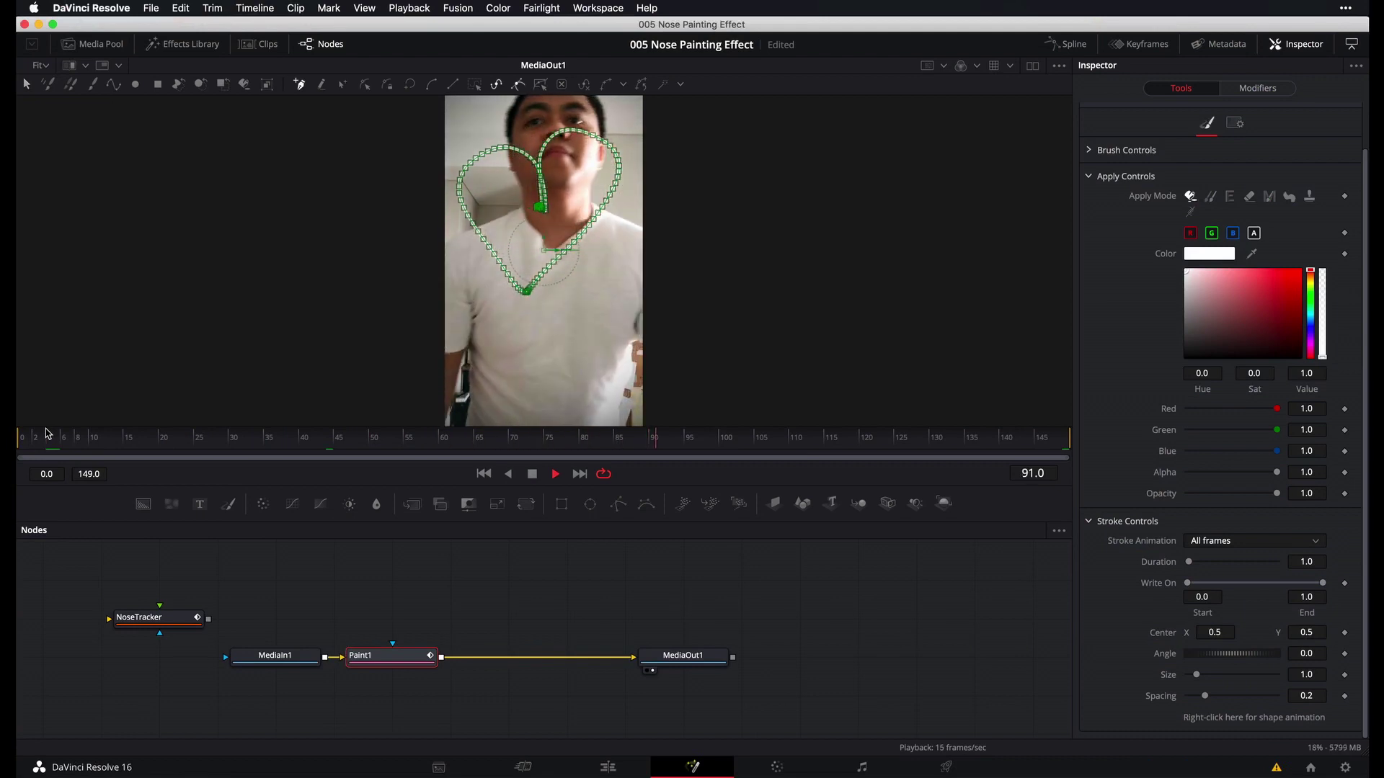
{"action": "key", "text": "space"}
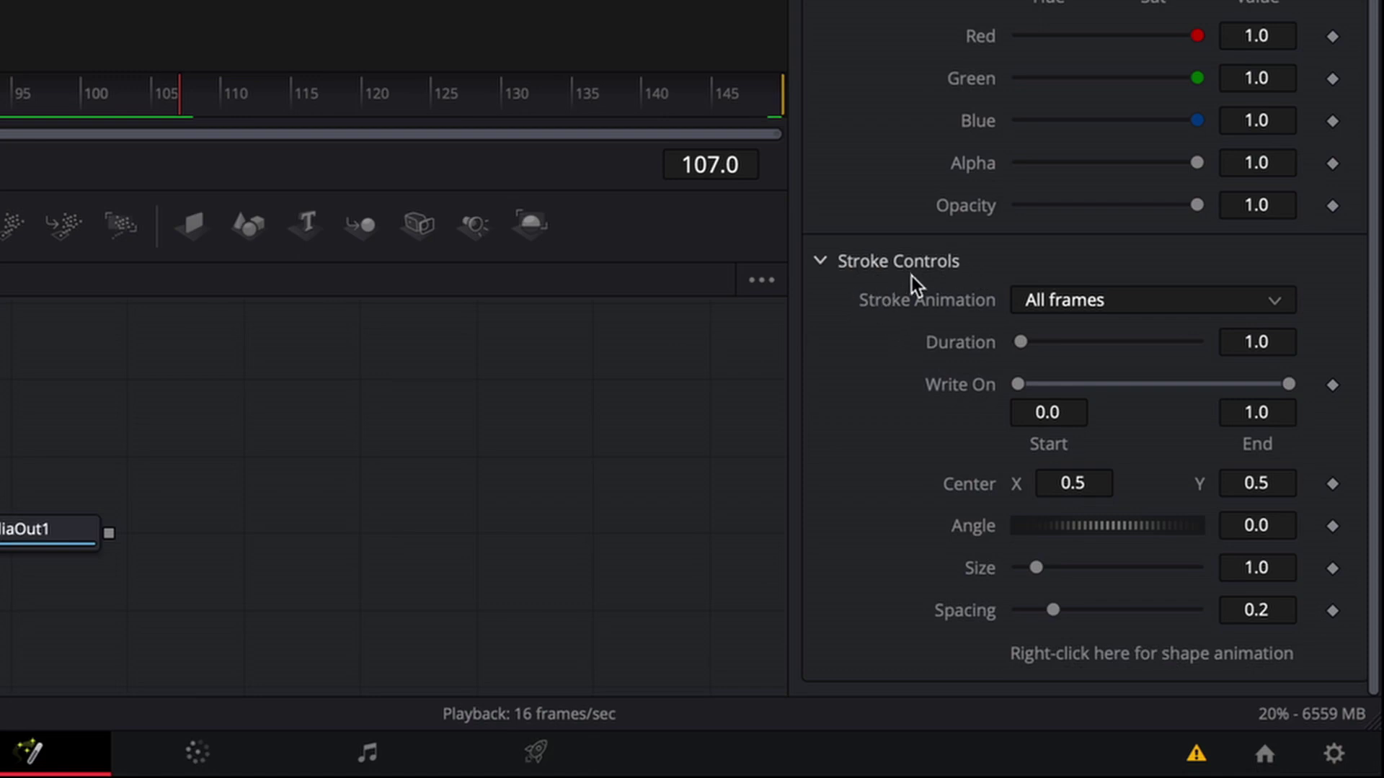
- Connect Paint1's Write On to NosePath Displacement, then return the playhead to frame 0
{"action": "right_click", "coordinate": [937, 391]}
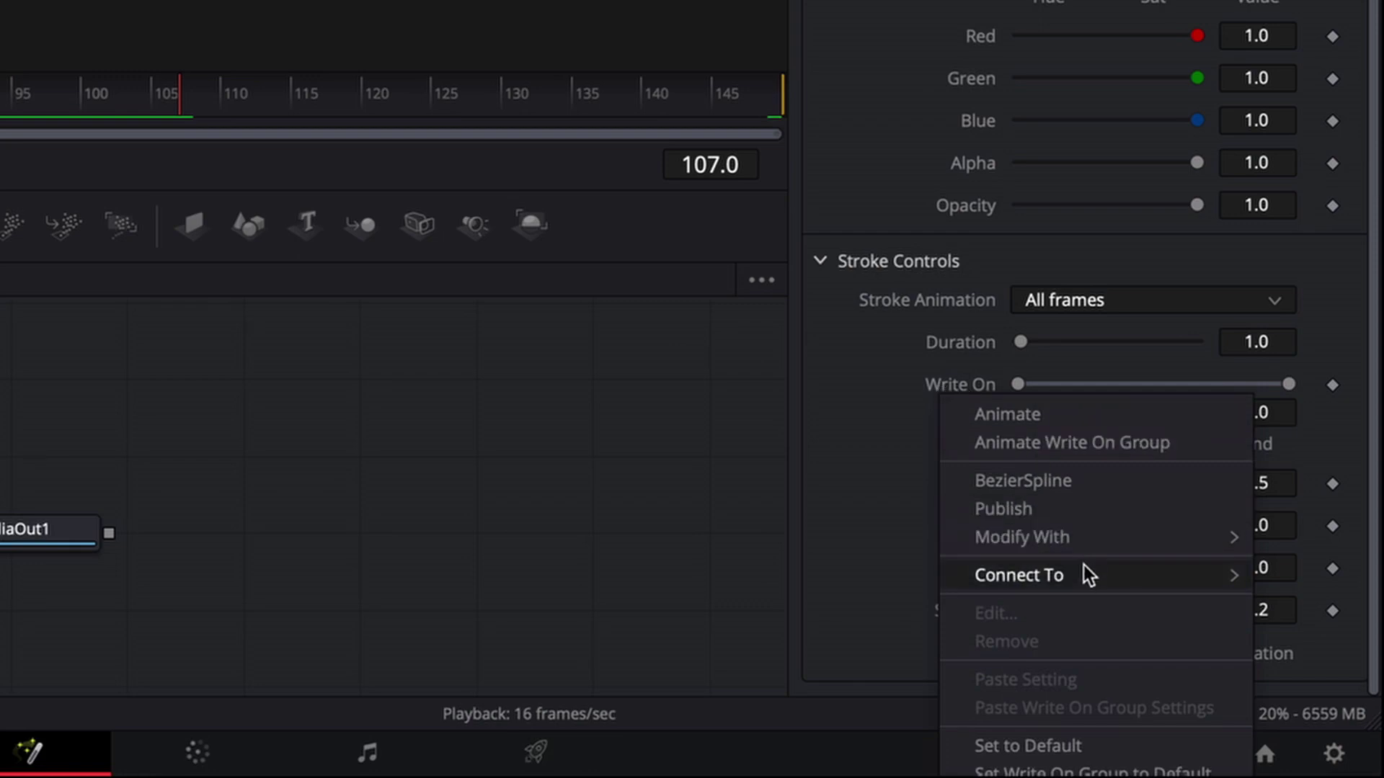
{"action": "mouse_move", "coordinate": [1083, 567]}
{"action": "mouse_move", "coordinate": [867, 593]}
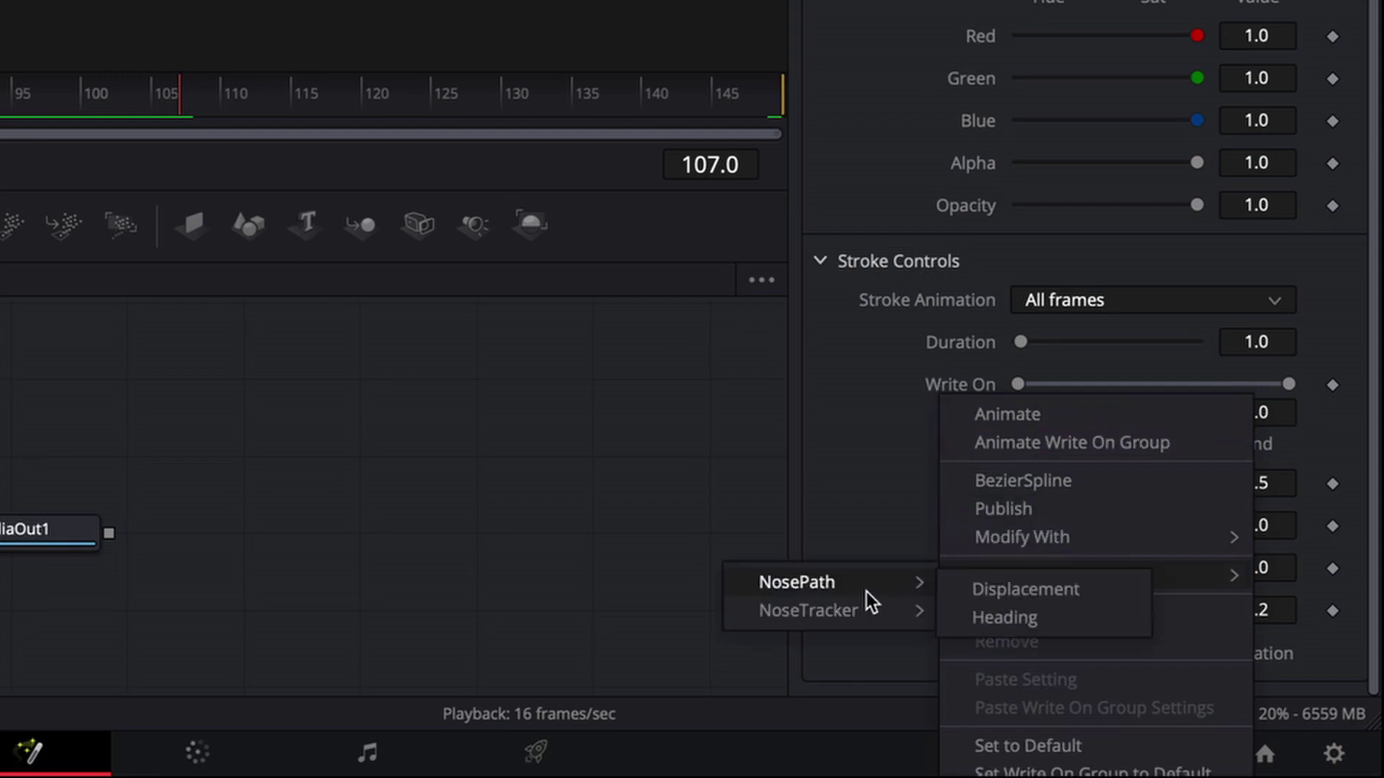
{"action": "left_click", "coordinate": [1008, 590]}
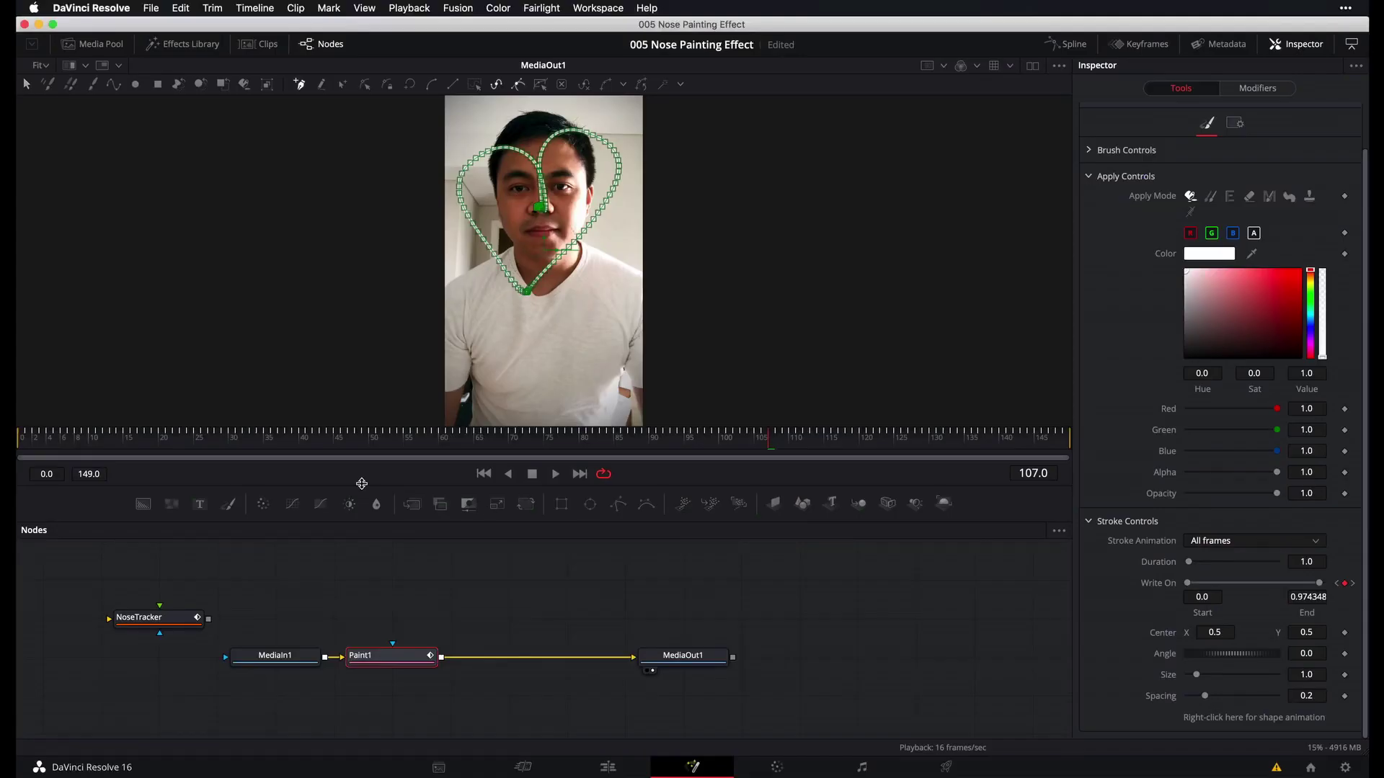
{"action": "left_click", "coordinate": [36, 441]}
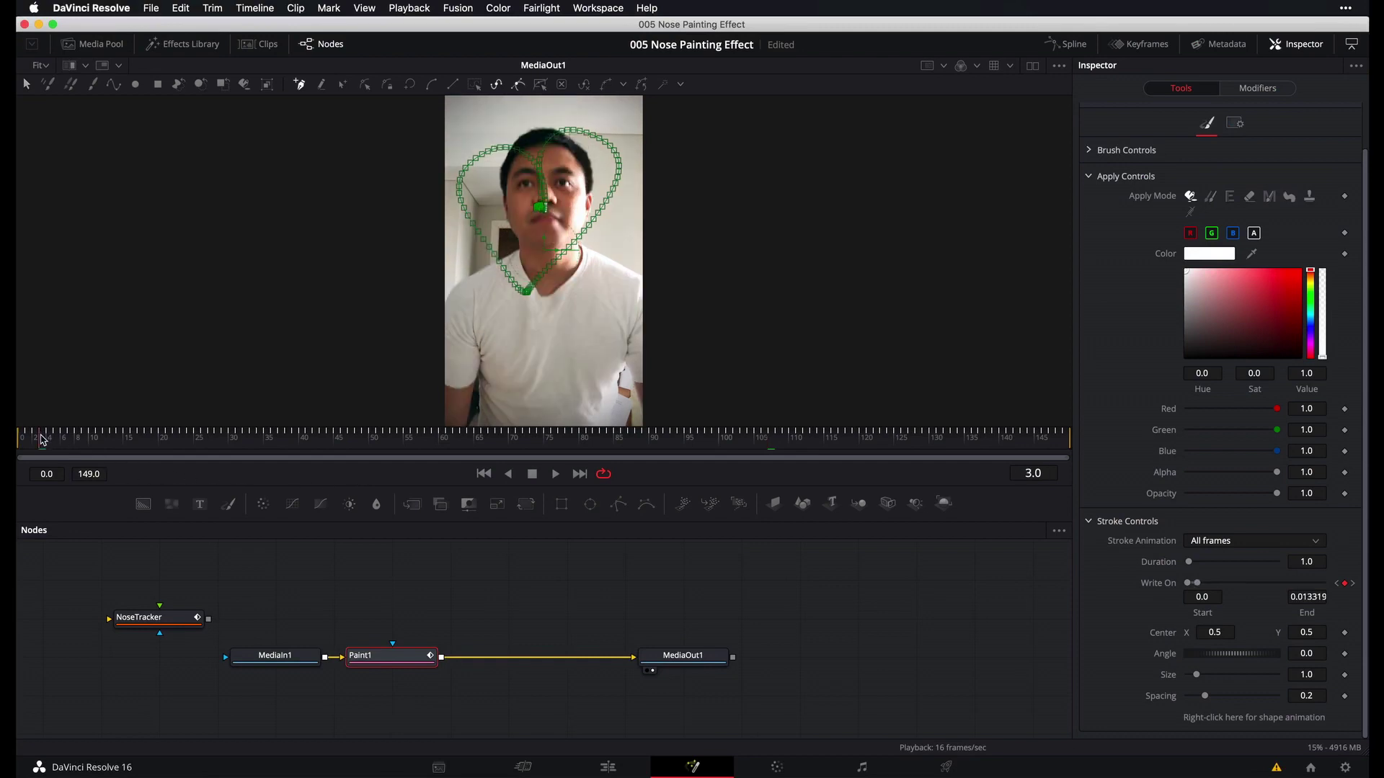
{"action": "left_click_drag", "start_coordinate": [36, 441], "coordinate": [21, 445]}
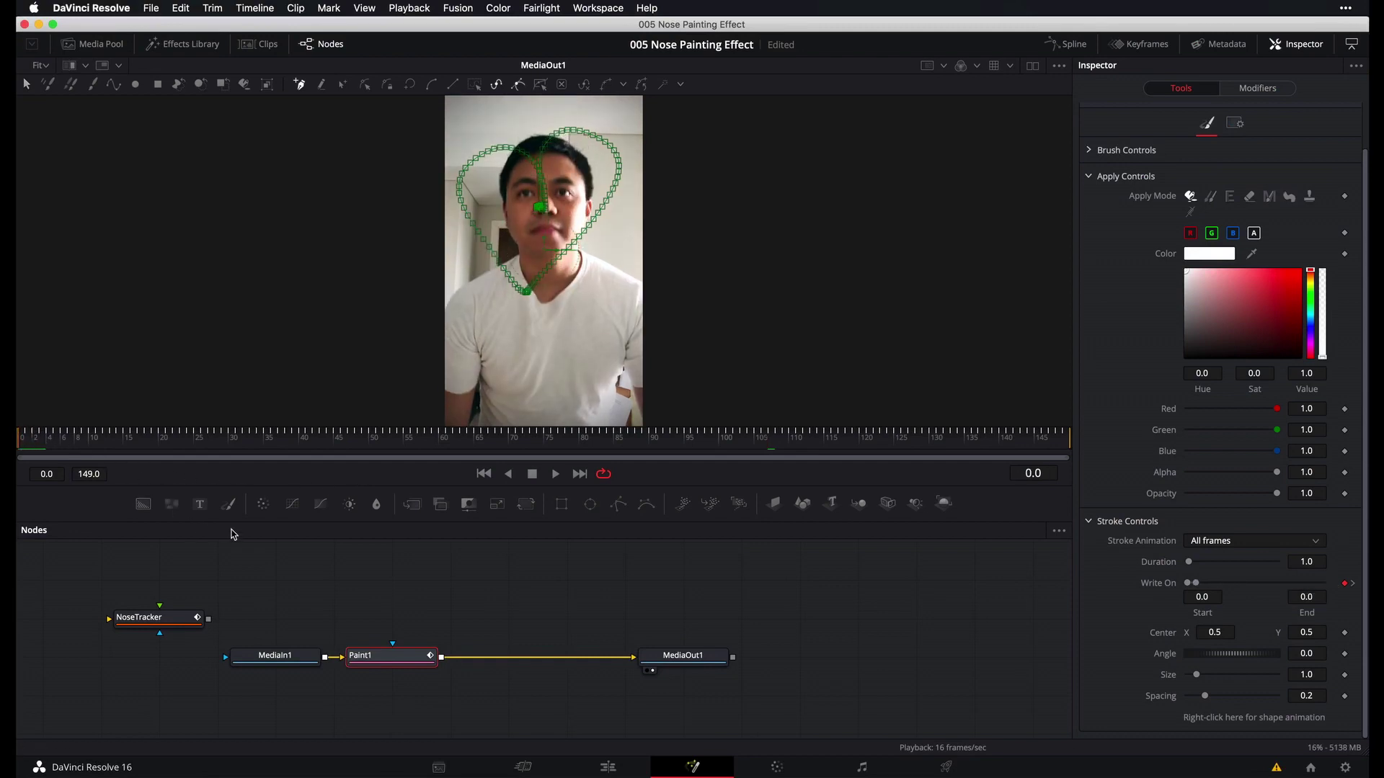
- Preview the heart drawing on, then widen Paint1's brush to Size 0.0906 with Softness 1.402
{"action": "left_click", "coordinate": [360, 595]}
{"action": "key", "text": "space"}
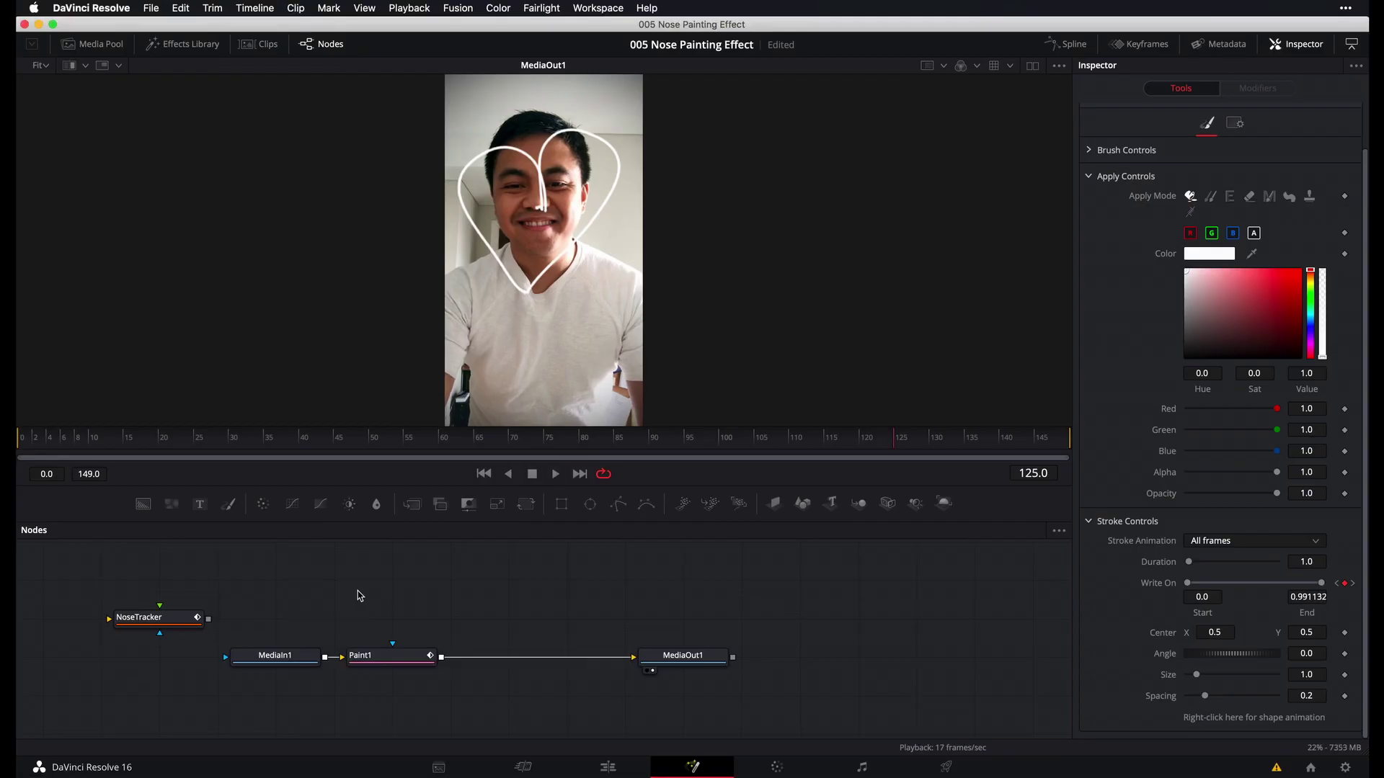
{"action": "left_click", "coordinate": [407, 665]}
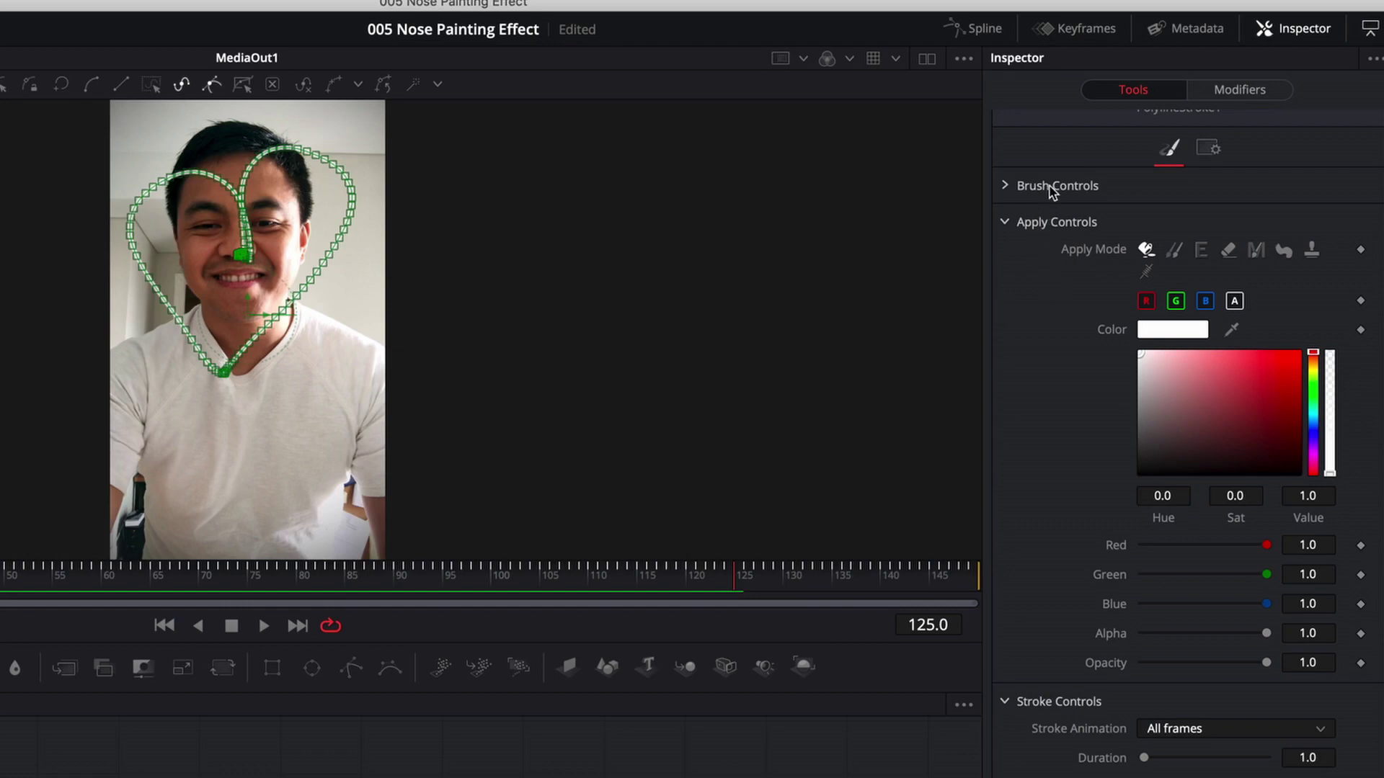
{"action": "left_click", "coordinate": [1064, 187]}
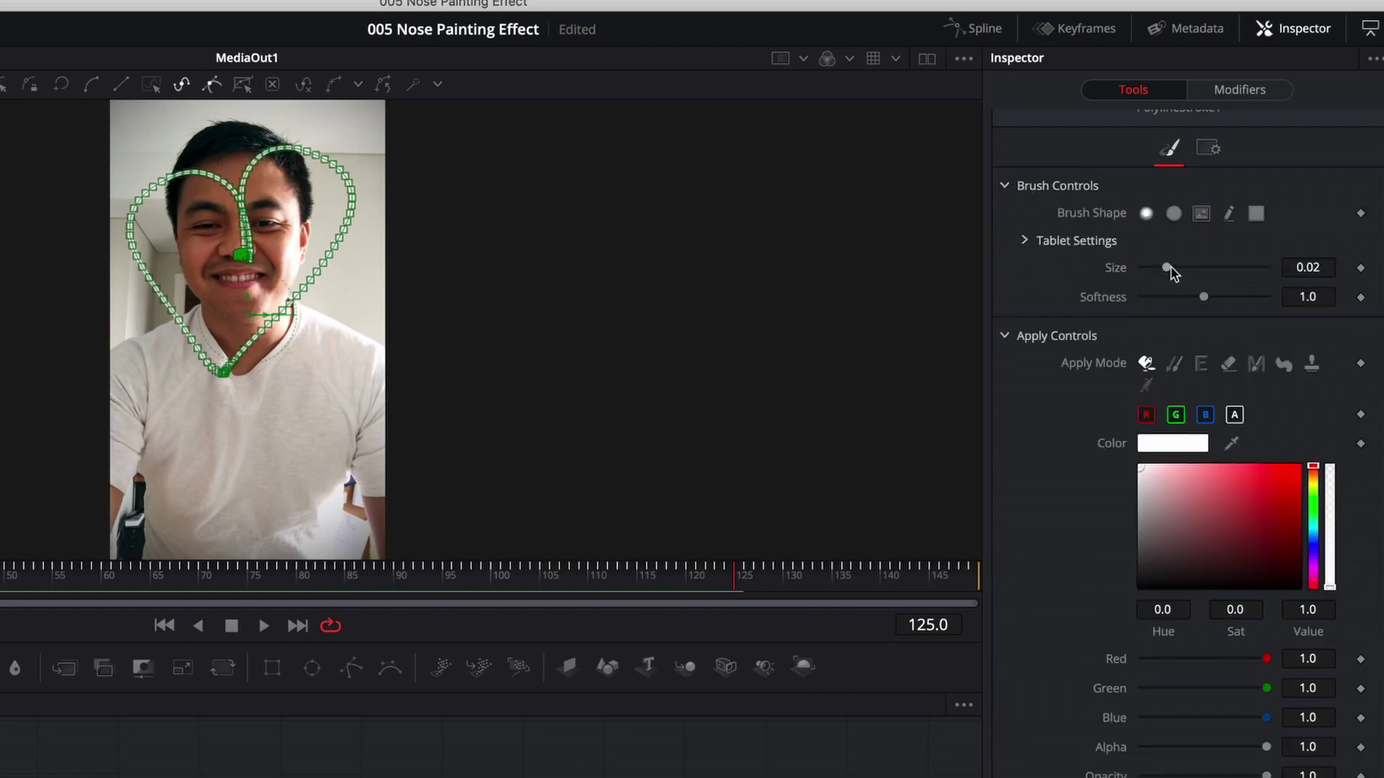
{"action": "mouse_move", "coordinate": [1168, 269]}
{"action": "left_mouse_down"}
{"action": "mouse_move", "coordinate": [1257, 269]}
{"action": "mouse_move", "coordinate": [1213, 297]}
{"action": "mouse_move", "coordinate": [1229, 297]}
{"action": "left_mouse_up"}
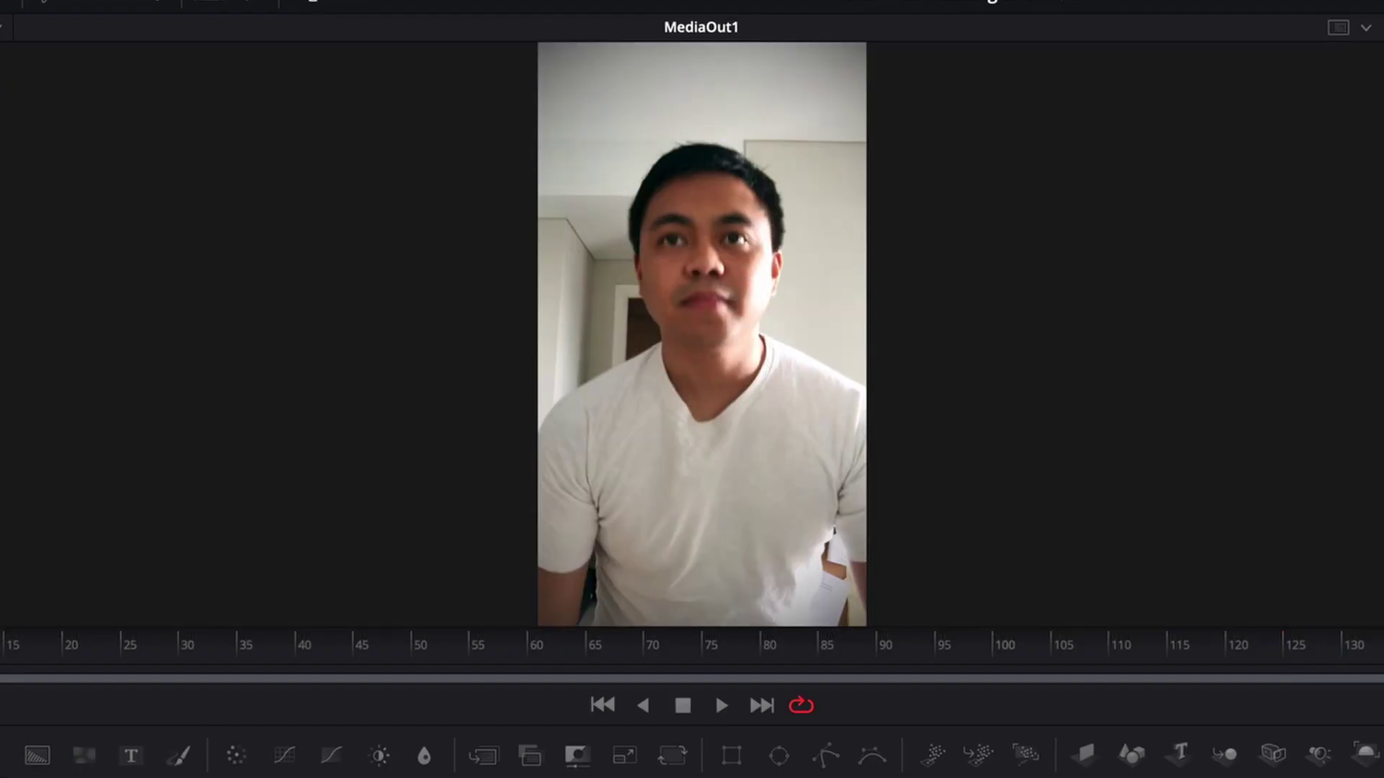
{"action": "left_click", "coordinate": [720, 704]}
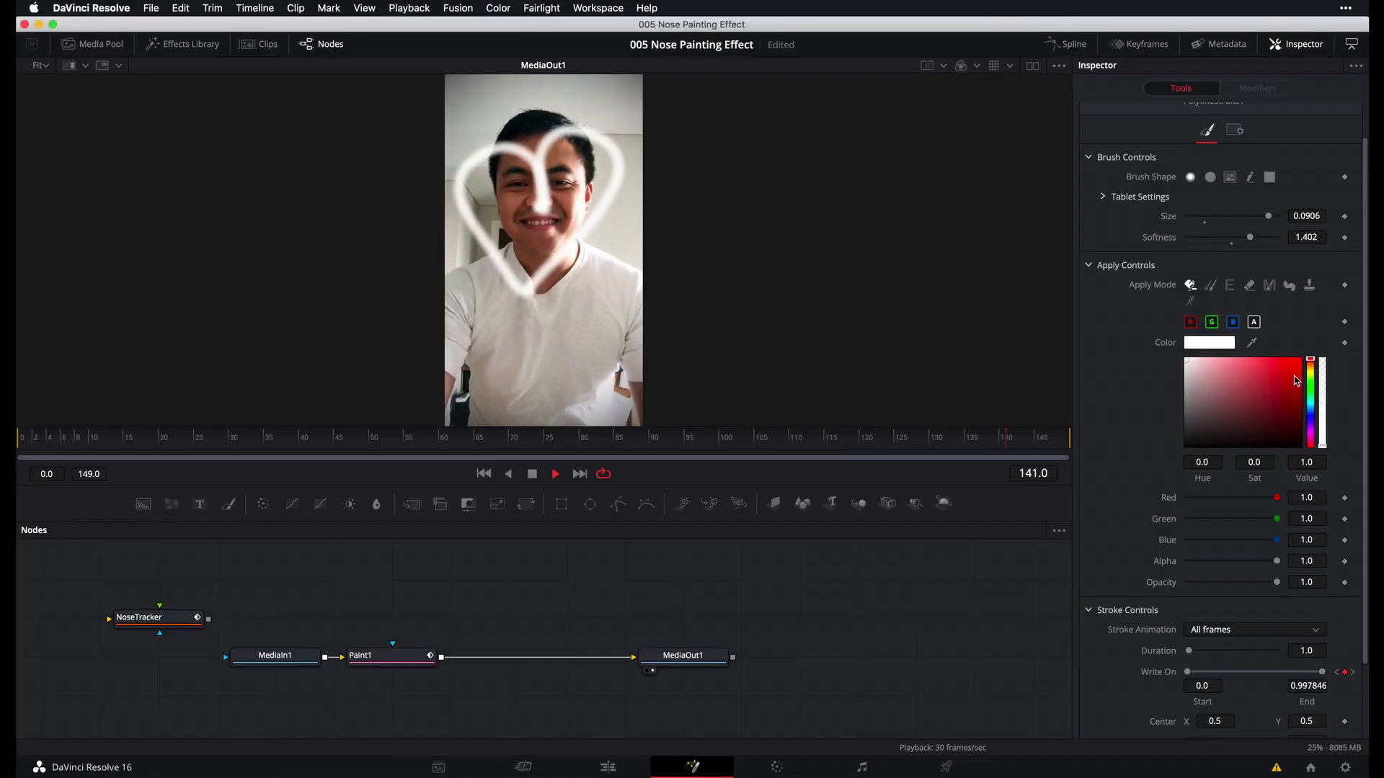
- Make the heart stroke red (Red 0.953, Green/Blue 0.321161) with brush Size 0.1 and Softness 1.602
{"action": "left_click", "coordinate": [1262, 362]}
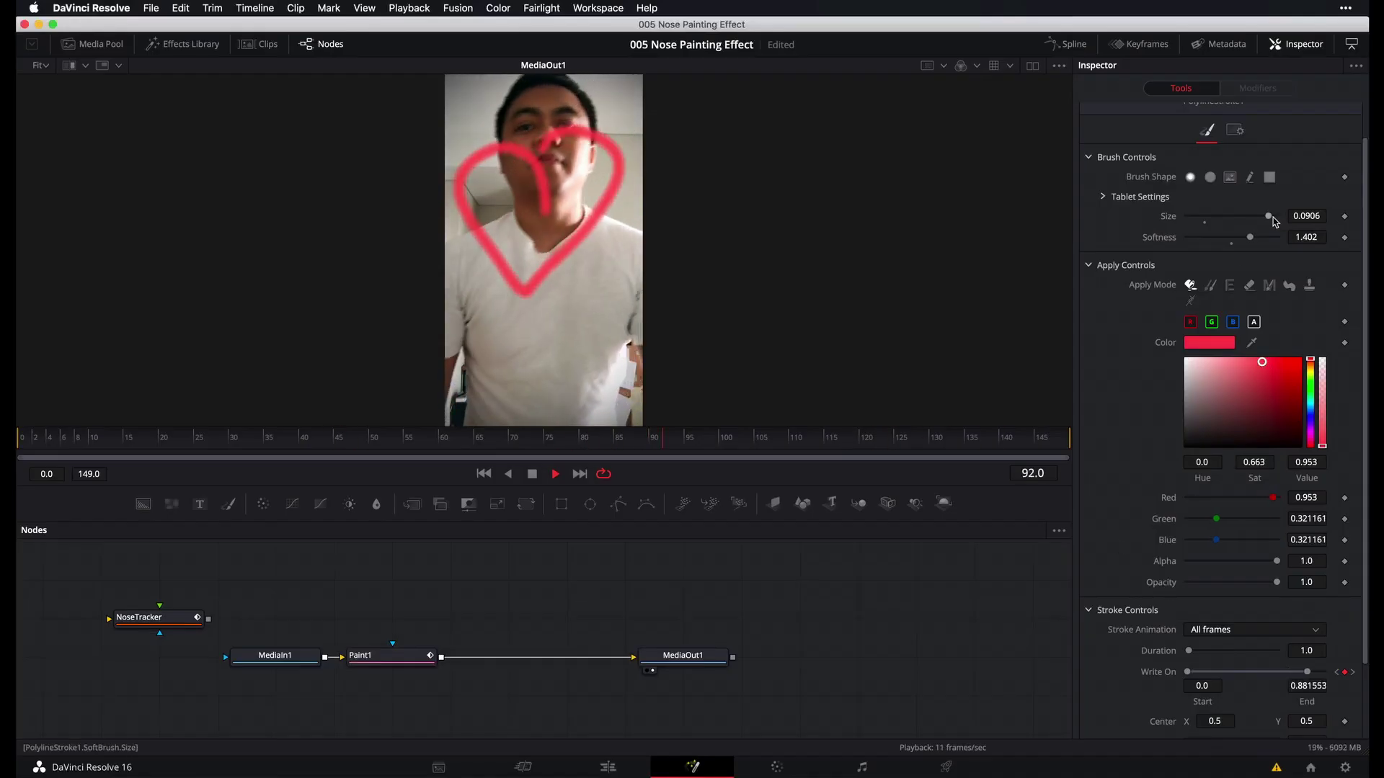
{"action": "left_click_drag", "start_coordinate": [1269, 216], "coordinate": [1303, 217]}
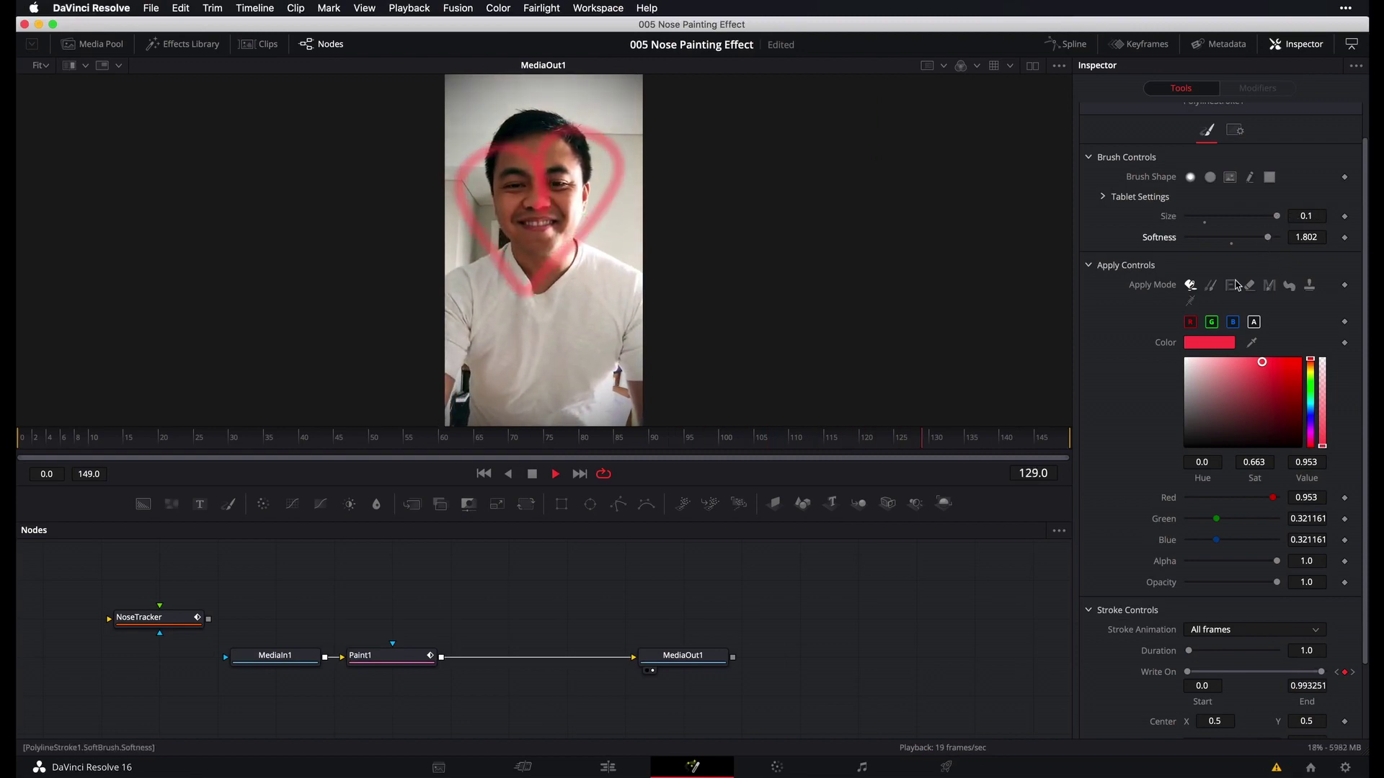
{"action": "left_click_drag", "start_coordinate": [1252, 241], "coordinate": [1258, 243]}
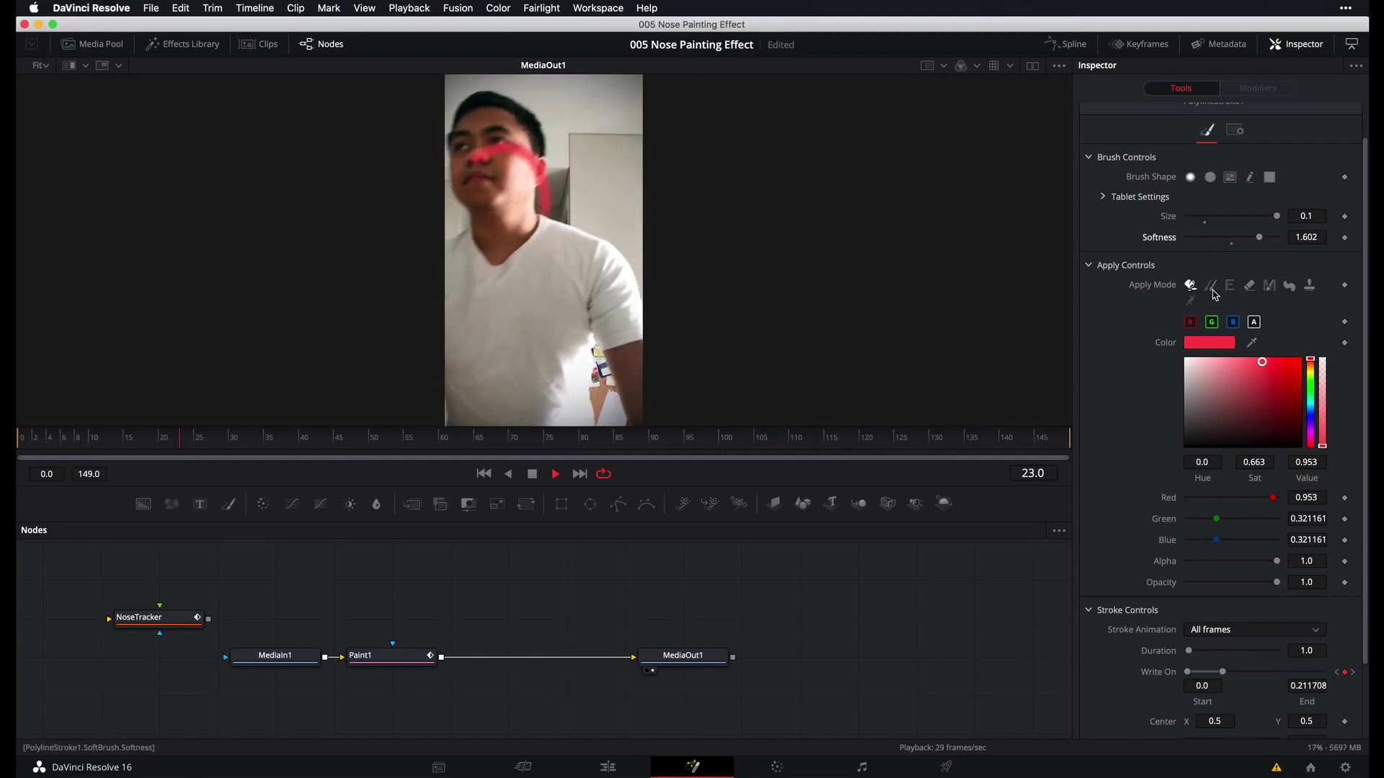